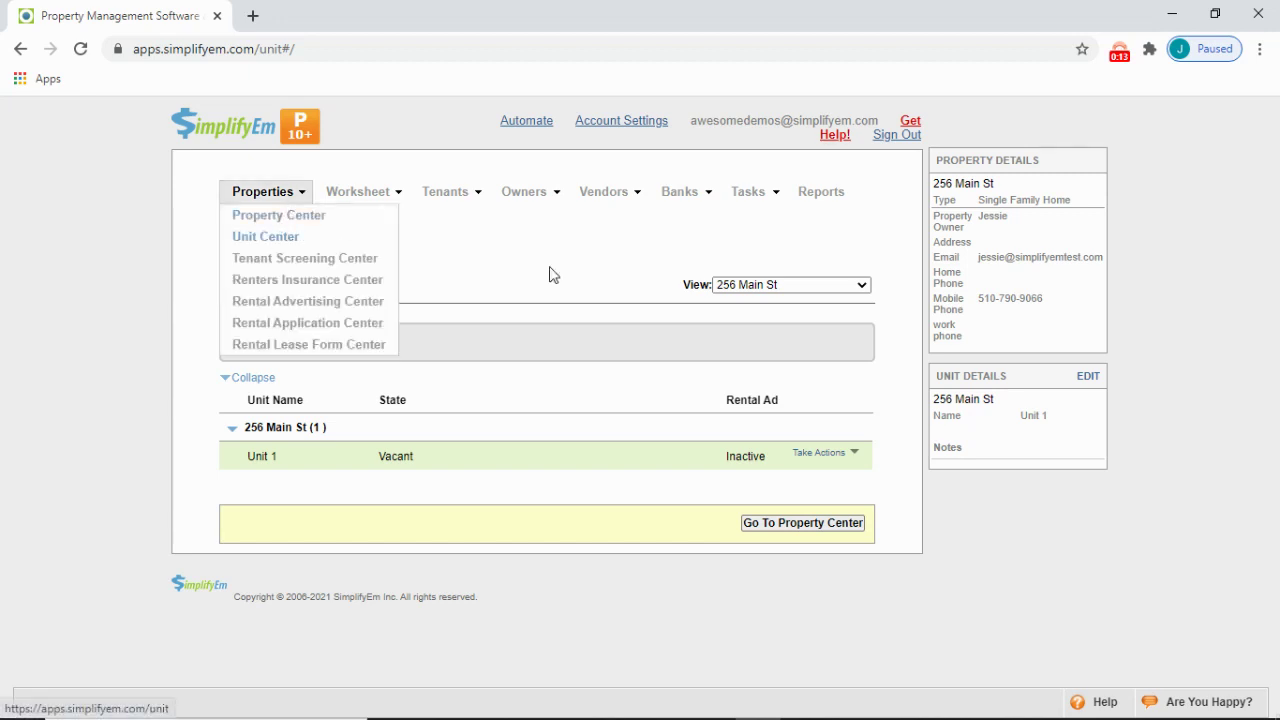
Keep 256 Main St as the viewed property and open Unit 1's actions menu.
left_click(840, 292)
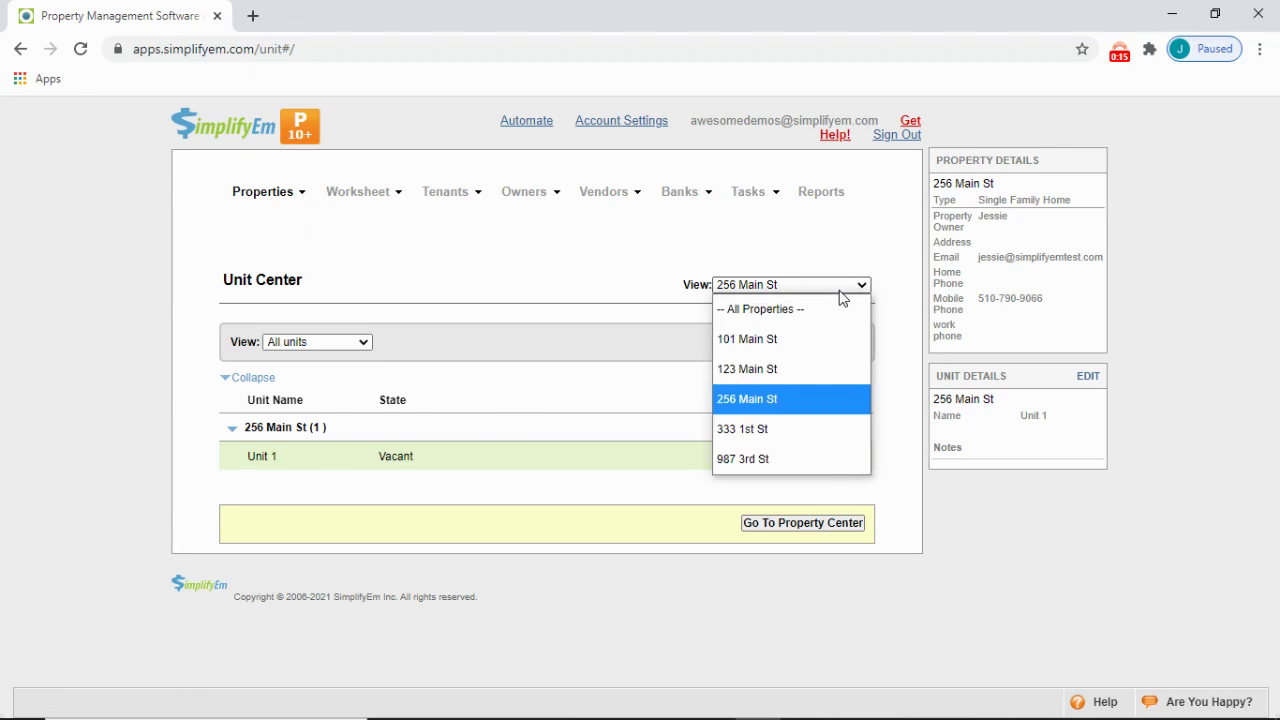
left_click(840, 291)
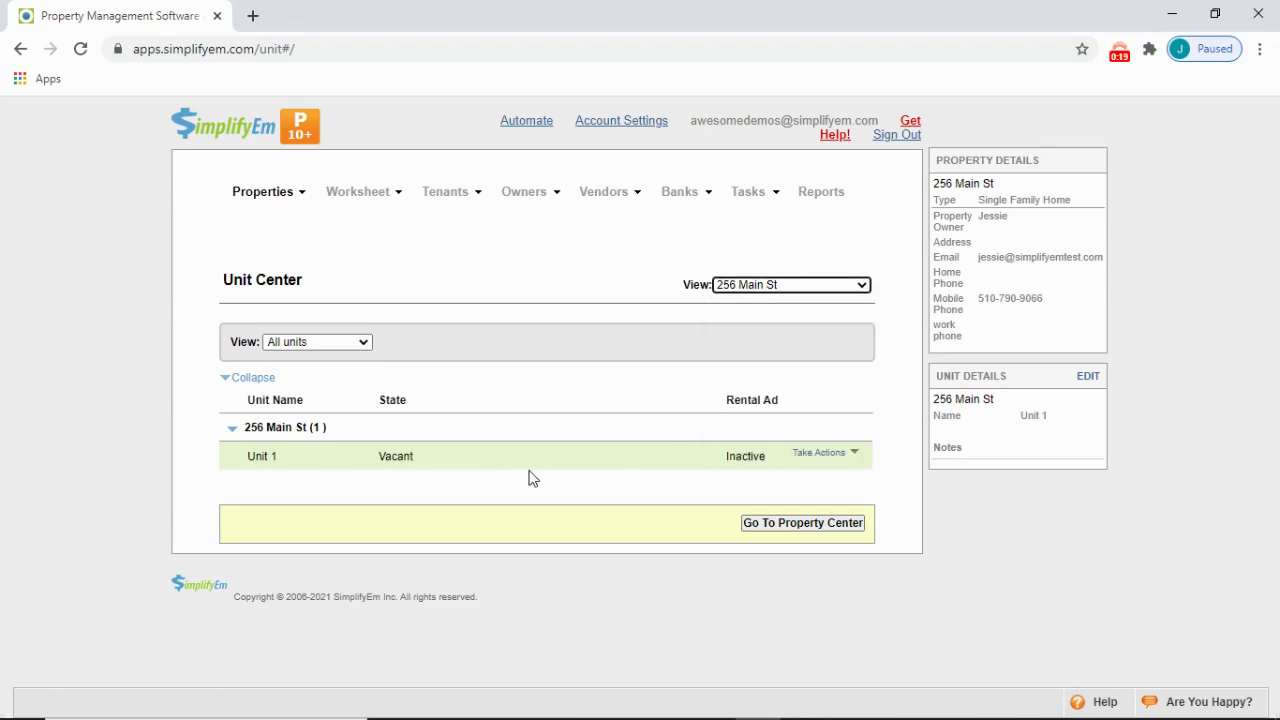
left_click(850, 453)
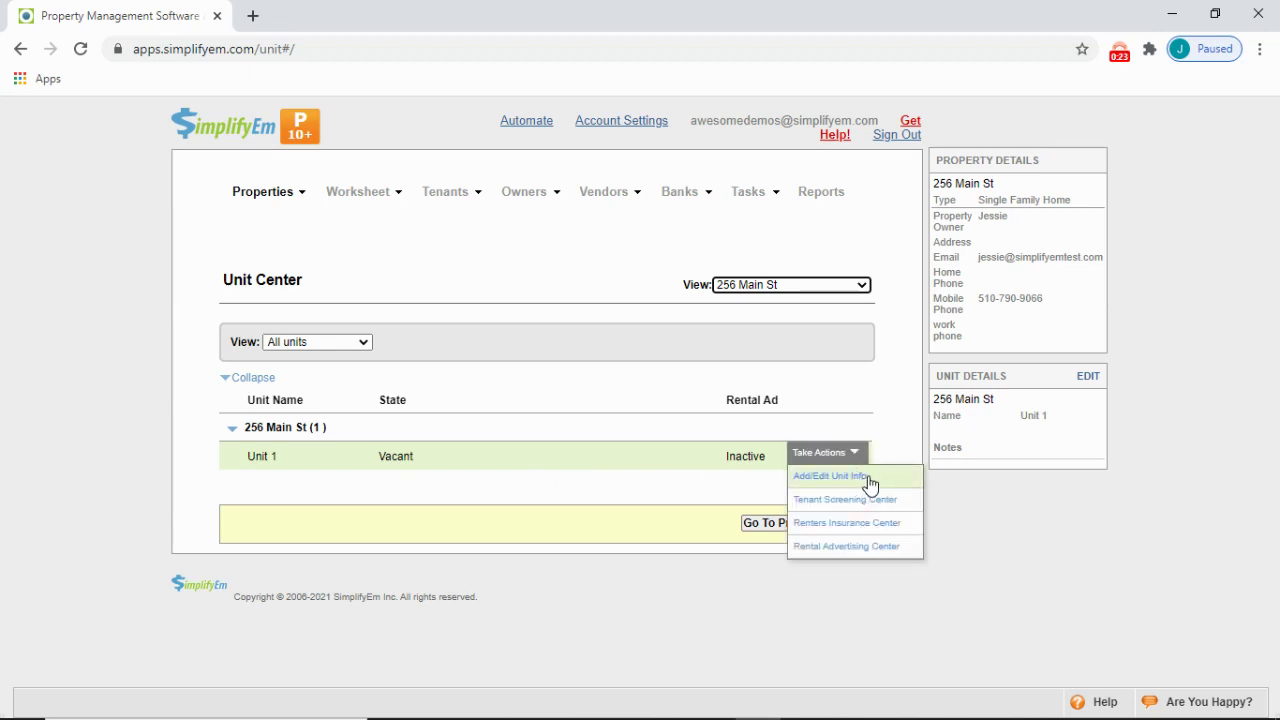
Open Unit 1's edit form and set 3 bedrooms, 2 bathrooms and 2 stories.
left_click(869, 485)
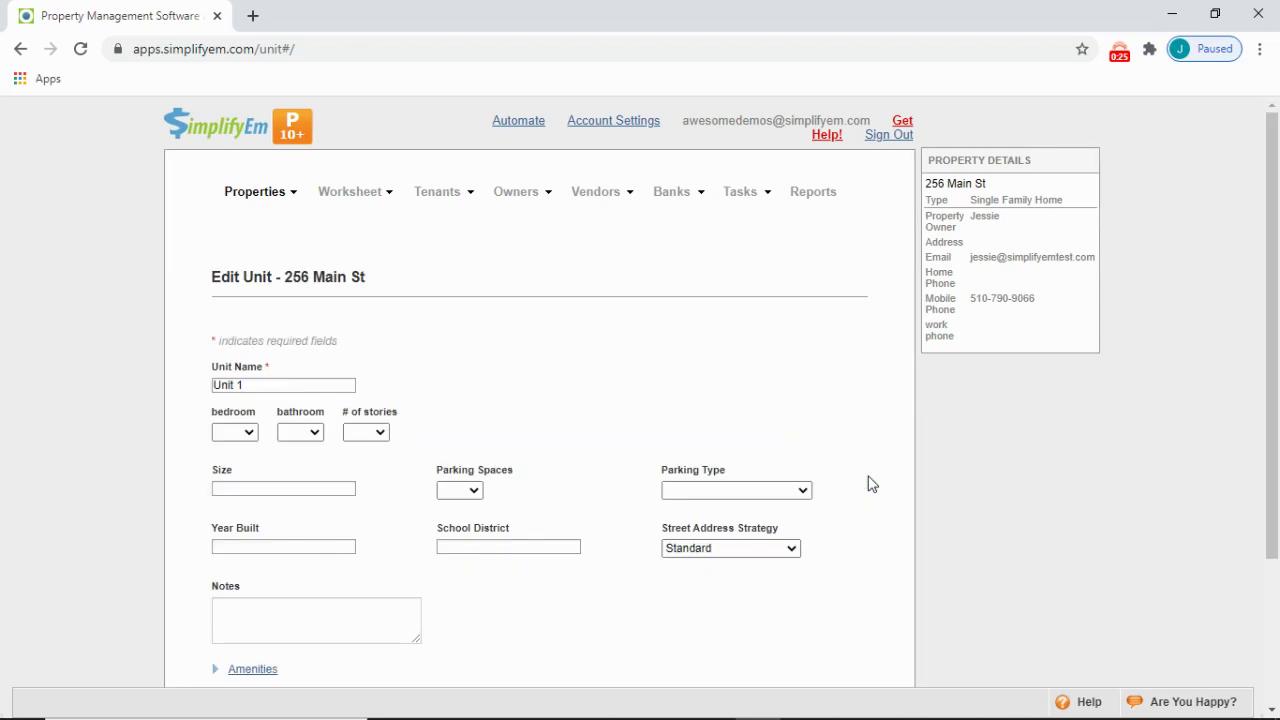
left_click(244, 436)
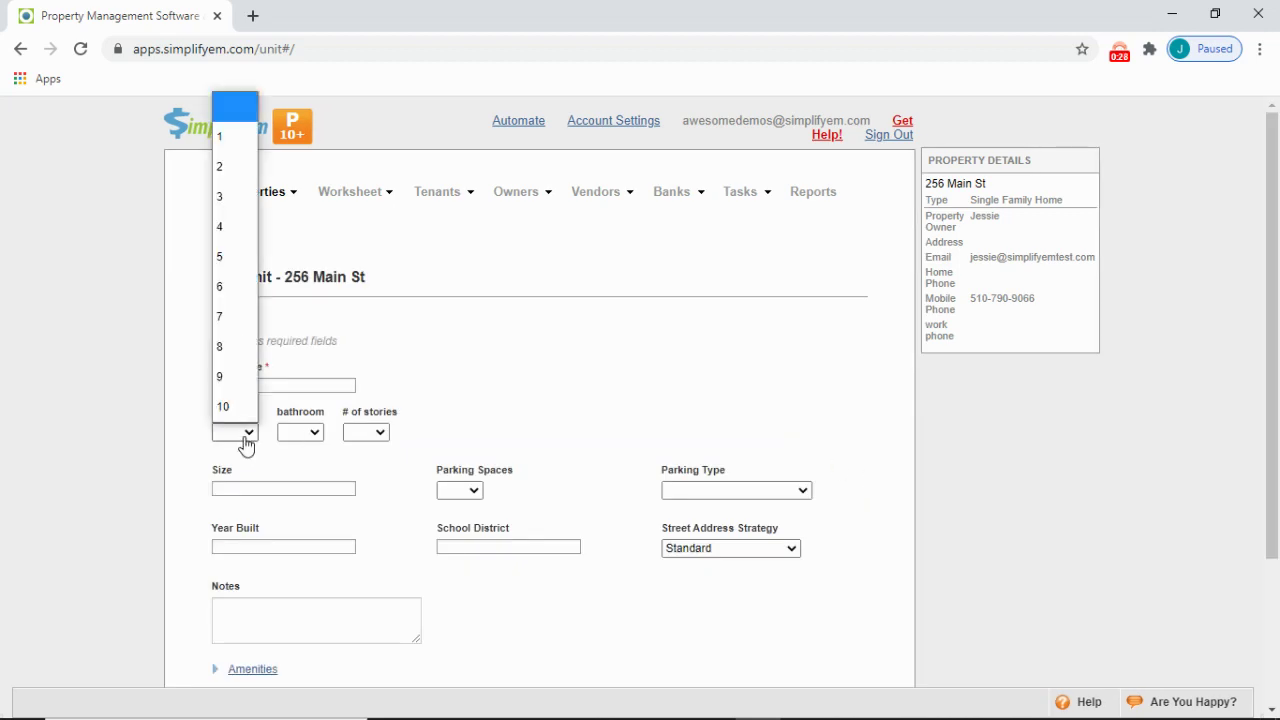
left_click(234, 196)
left_click(322, 440)
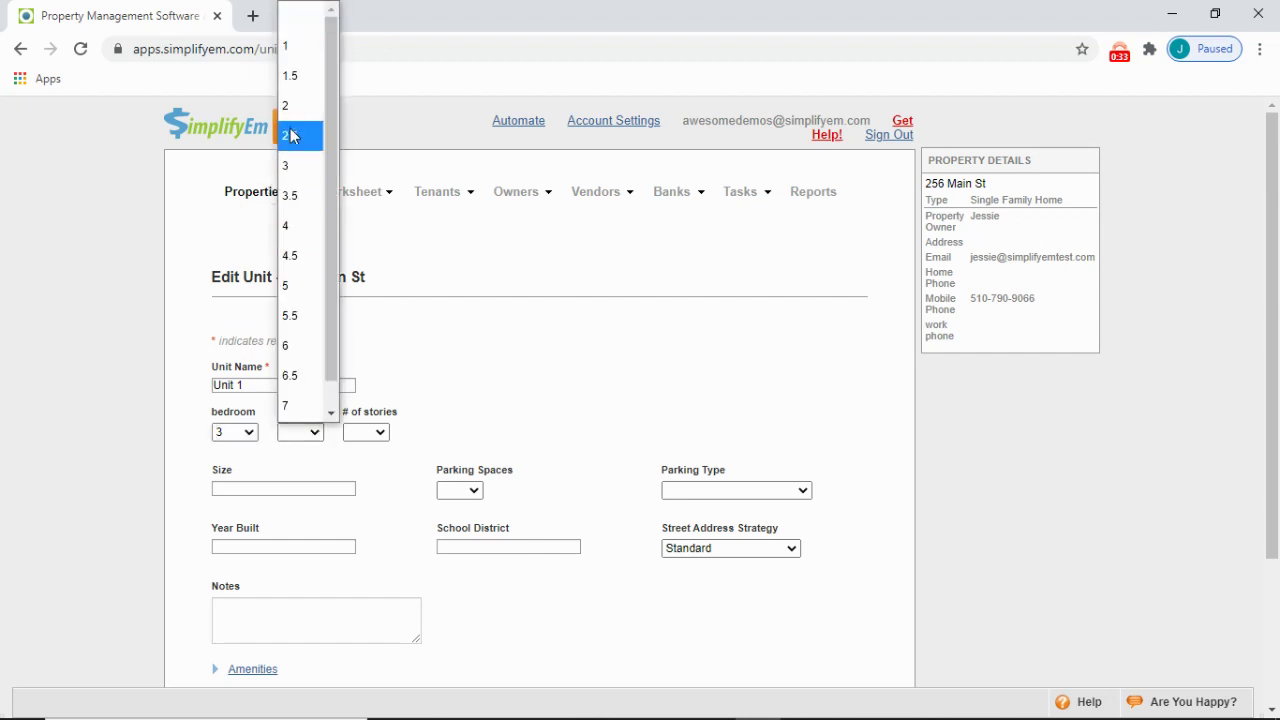
left_click(290, 105)
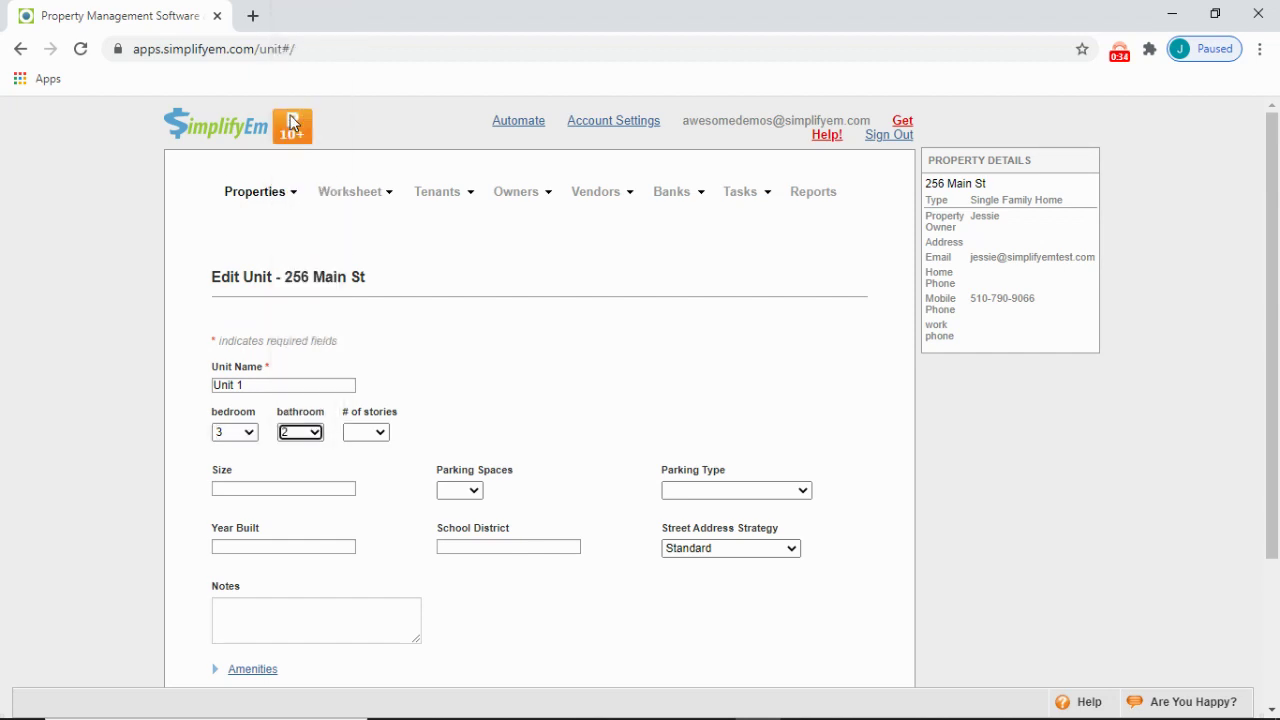
left_click(372, 430)
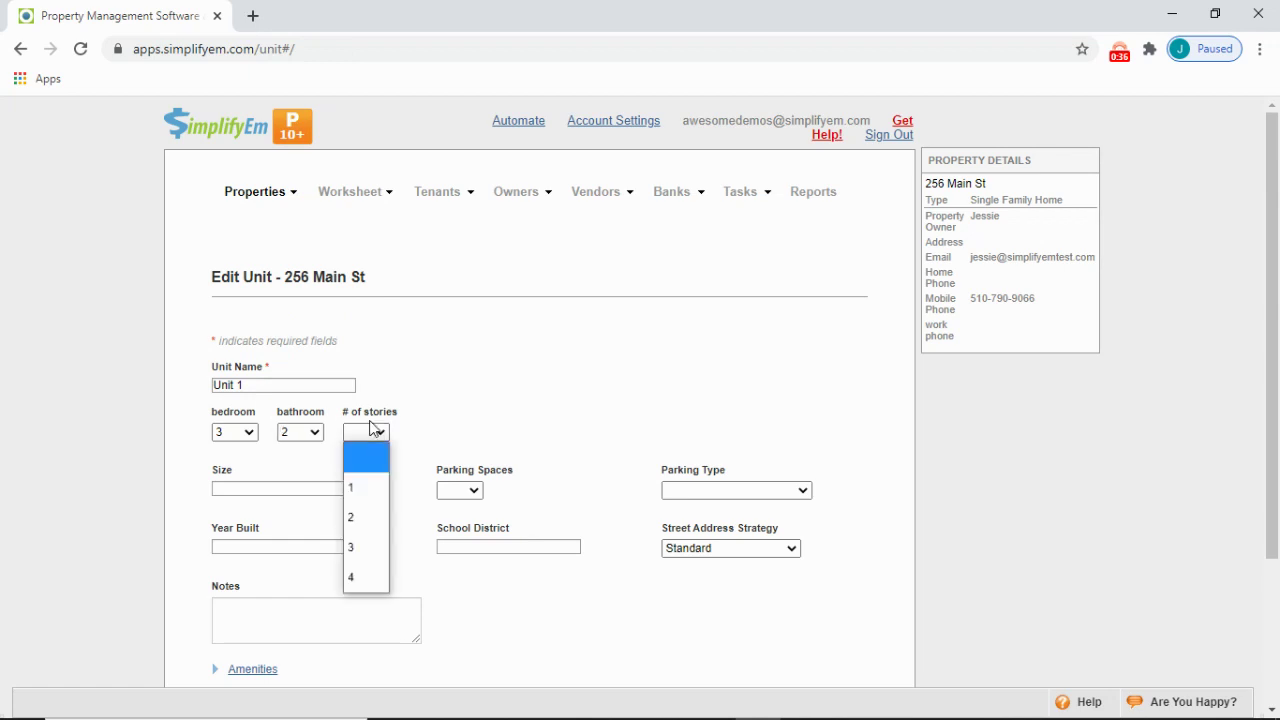
left_click(366, 518)
Enter size 2000, one garage parking space and year built 2000.
left_click(345, 490)
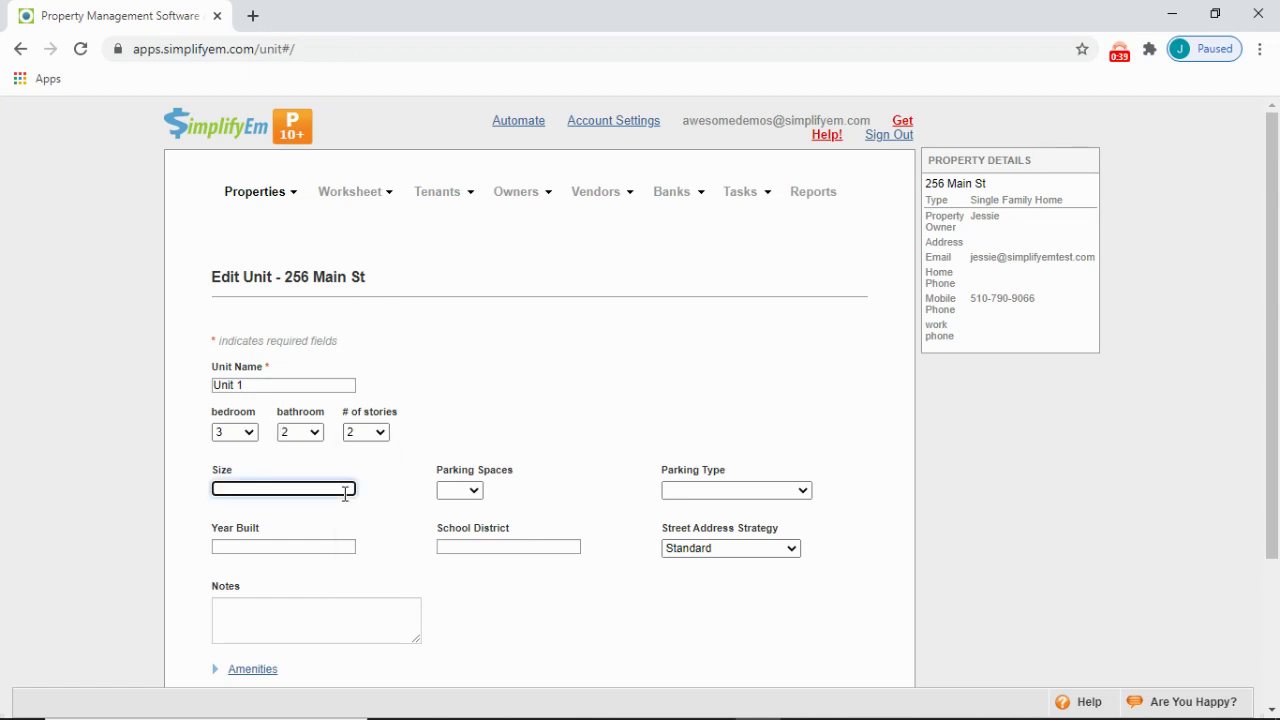
type("20")
type("00")
left_click(448, 495)
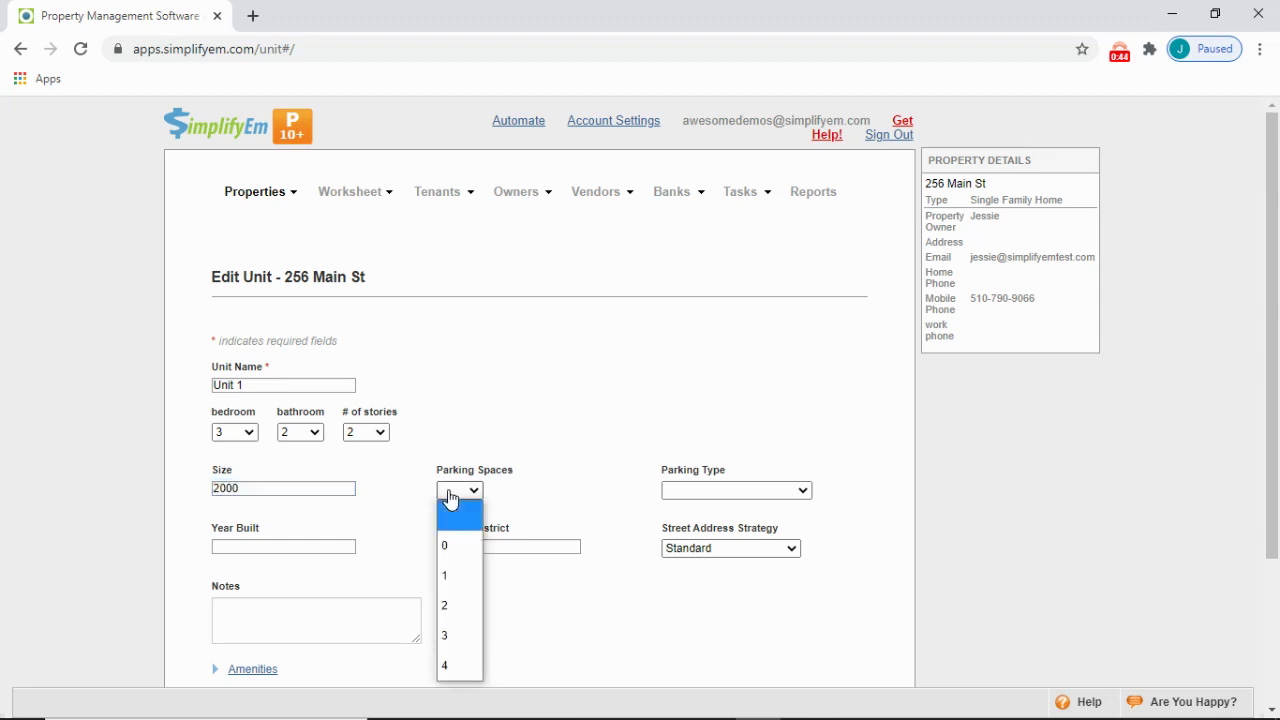
left_click(457, 575)
left_click(722, 495)
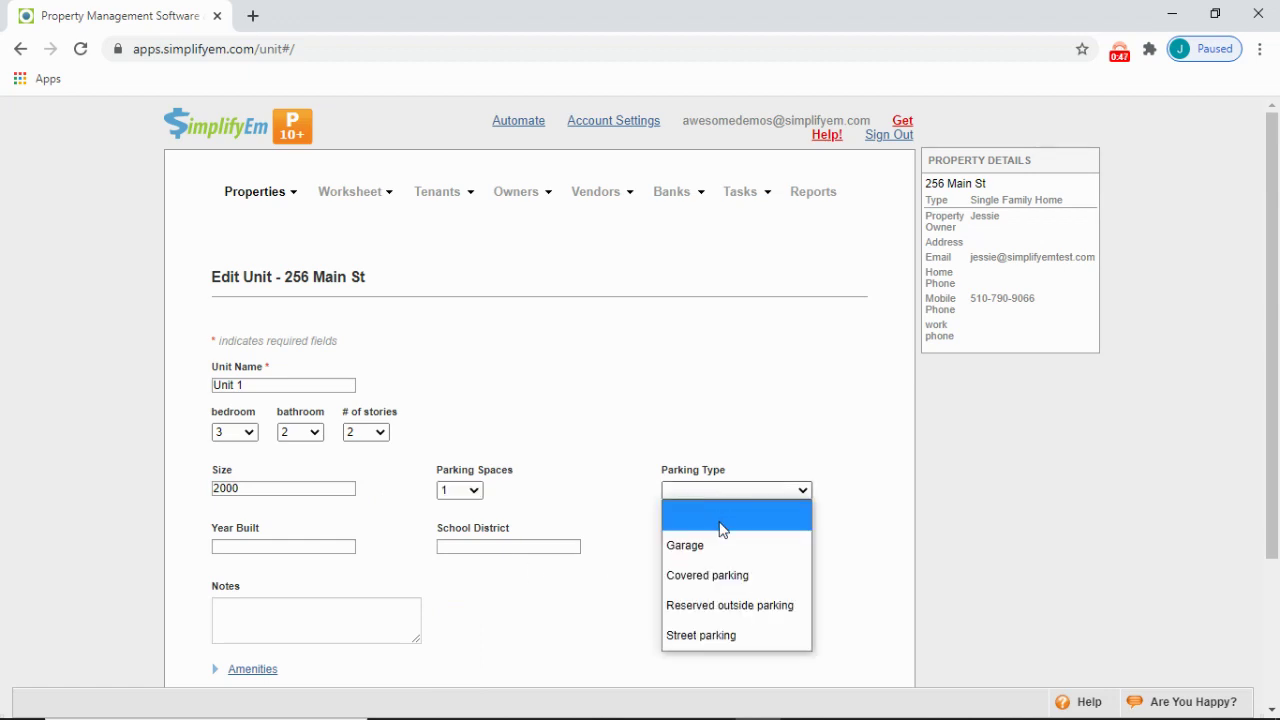
left_click(717, 546)
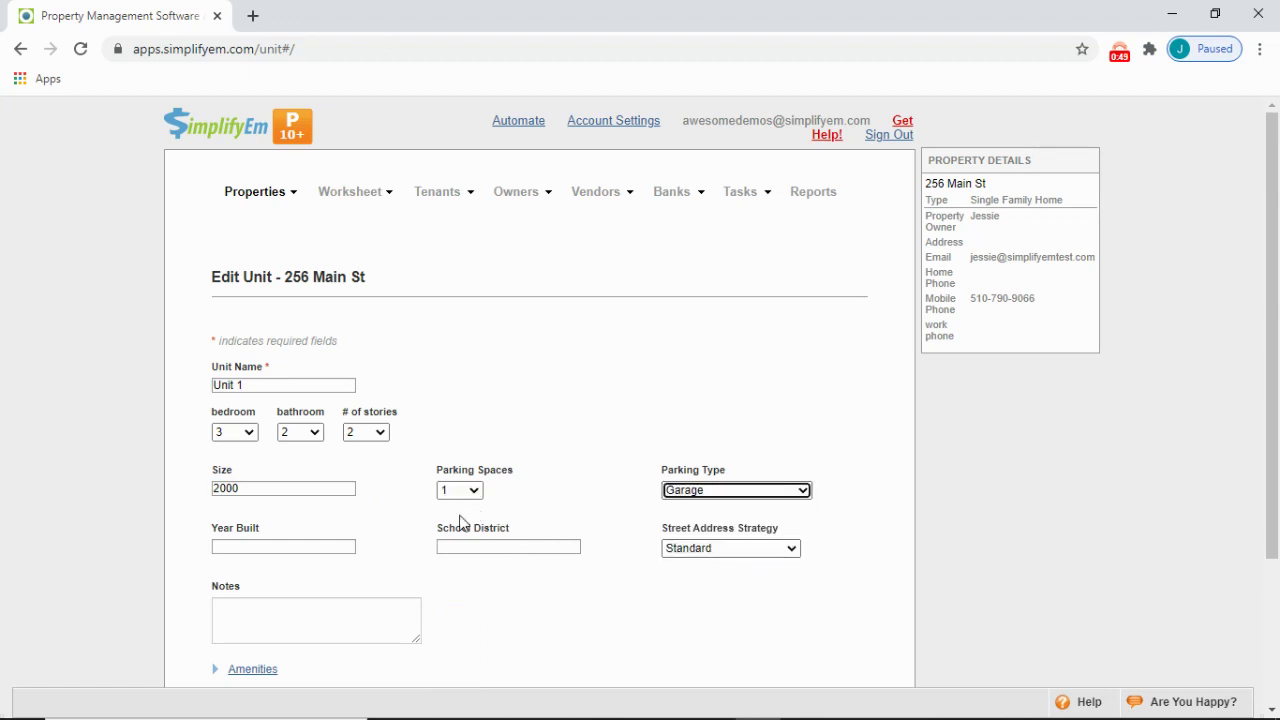
left_click(246, 542)
type("20")
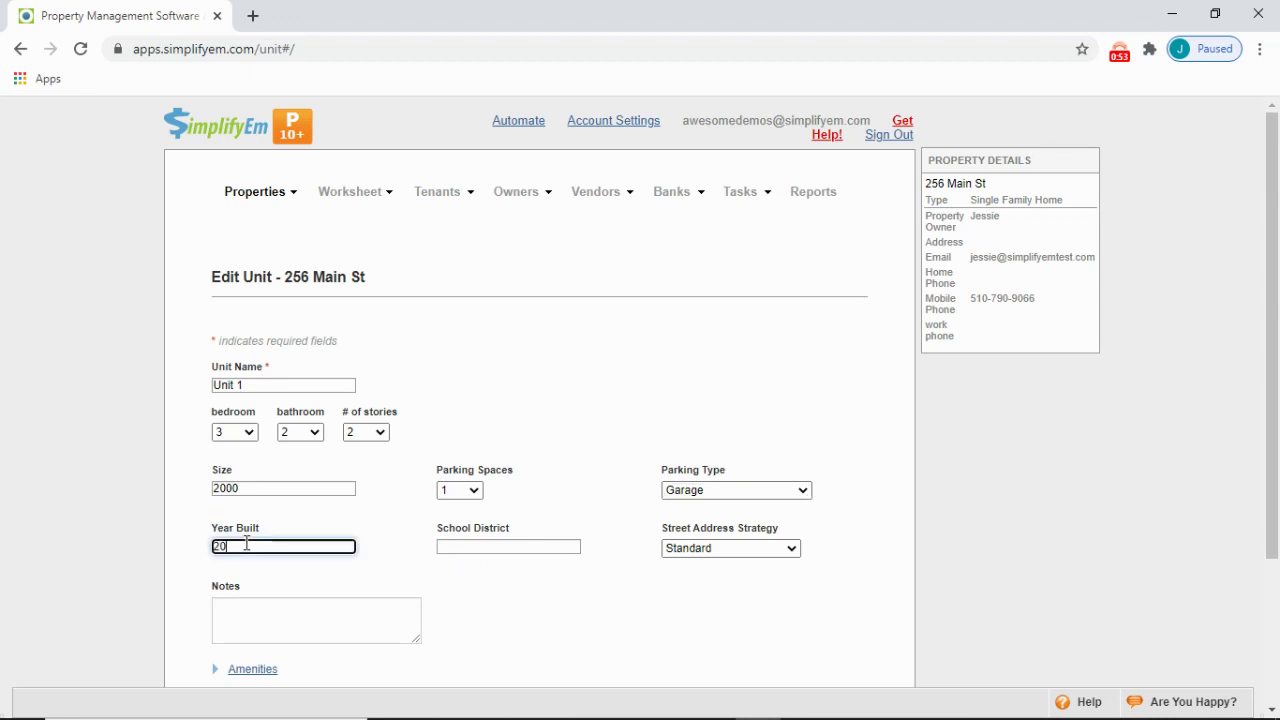
type("00")
left_click(777, 603)
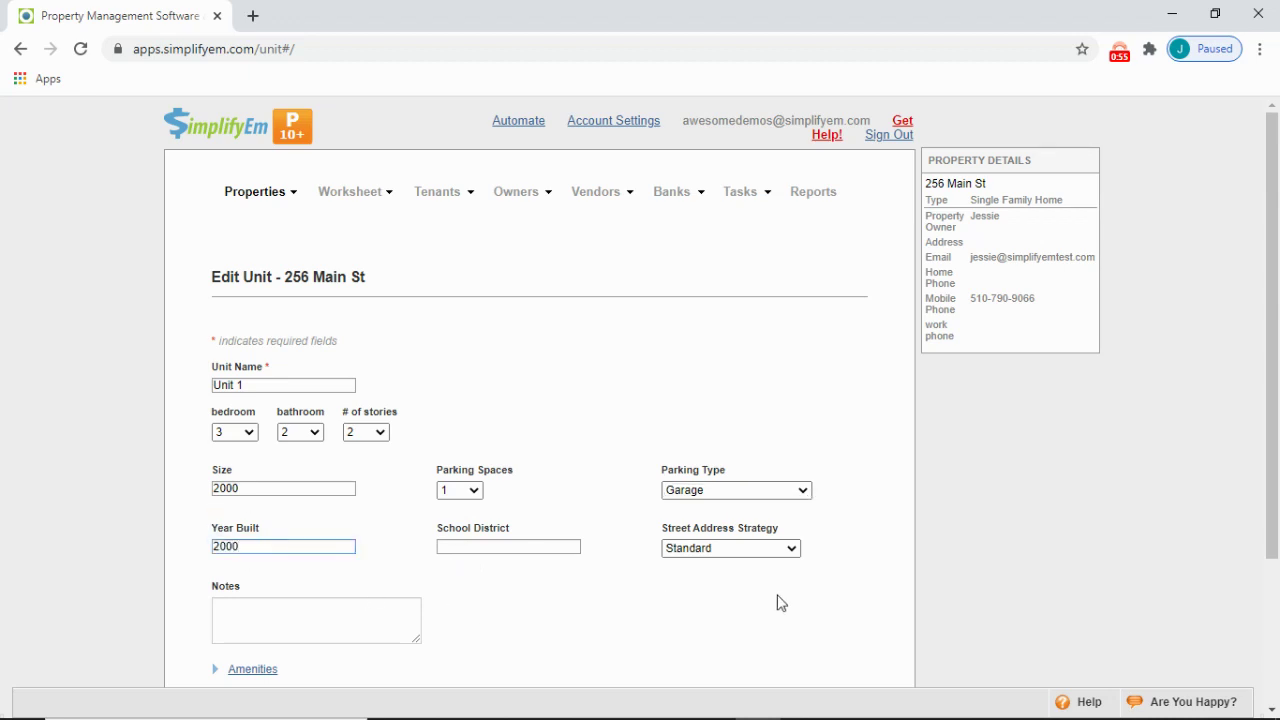
Expand the Pictures and Amenities sections and tick Fireplace.
scroll(777, 603, "down", 1)
scroll(540, 400, "down", 1)
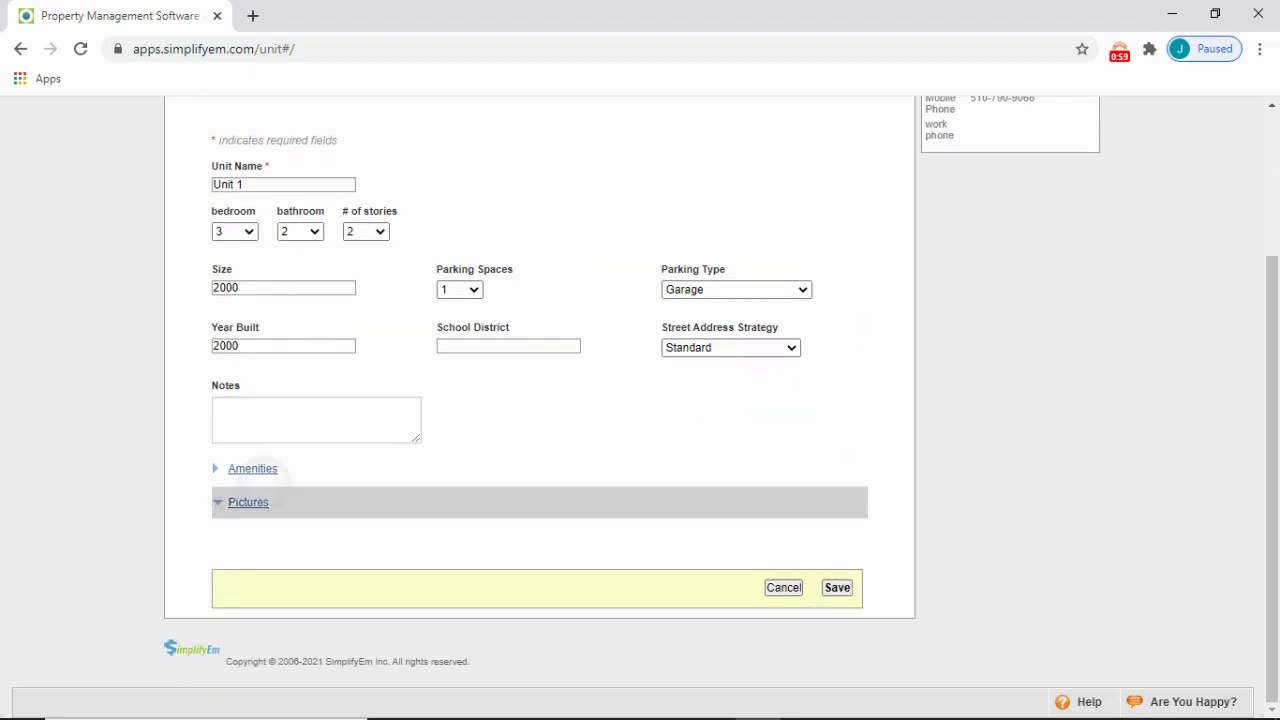
left_click(248, 502)
left_click(252, 468)
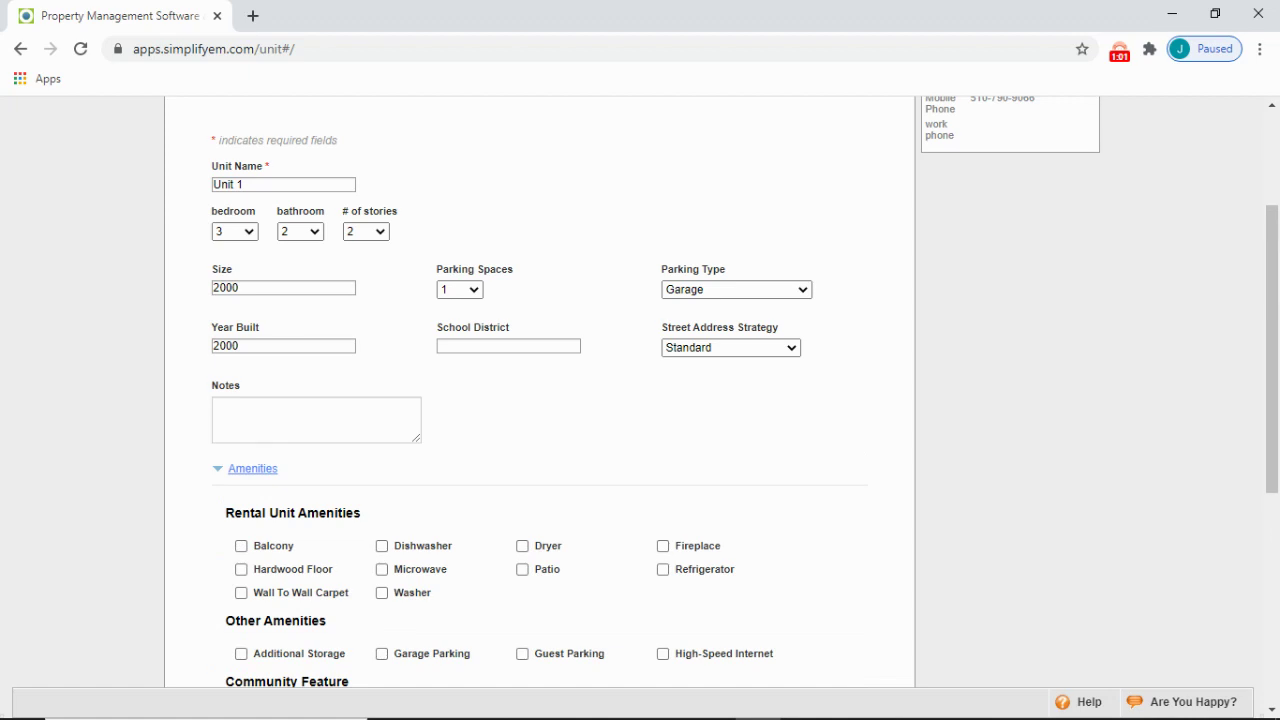
left_click(750, 556)
Tick Dishwasher, Microwave, Washer, Clubhouse and Gated Property.
scroll(750, 556, "down", 1)
scroll(540, 400, "down", 3)
left_click(382, 366)
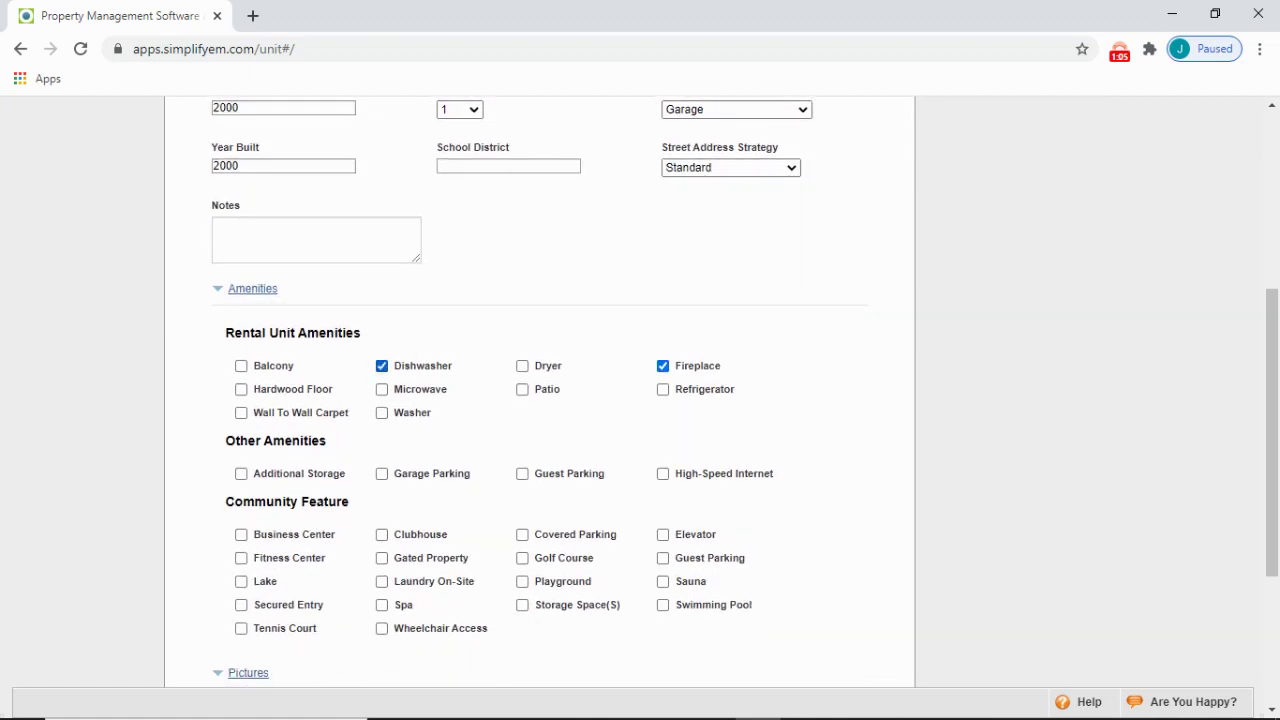
left_click(382, 389)
left_click(382, 413)
left_click(382, 534)
left_click(382, 558)
scroll(540, 400, "down", 2)
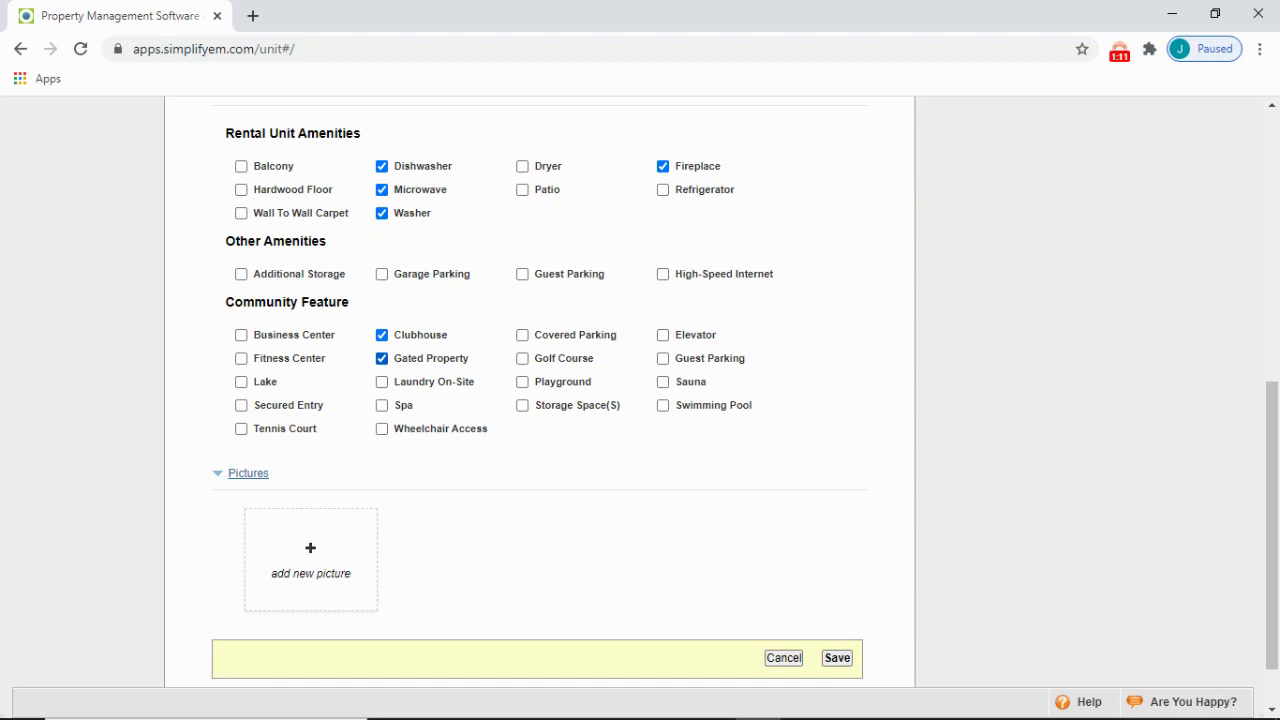
Upload the unit photos and caption the first two 'Outside' and 'Master Bedroom'.
left_click(248, 473)
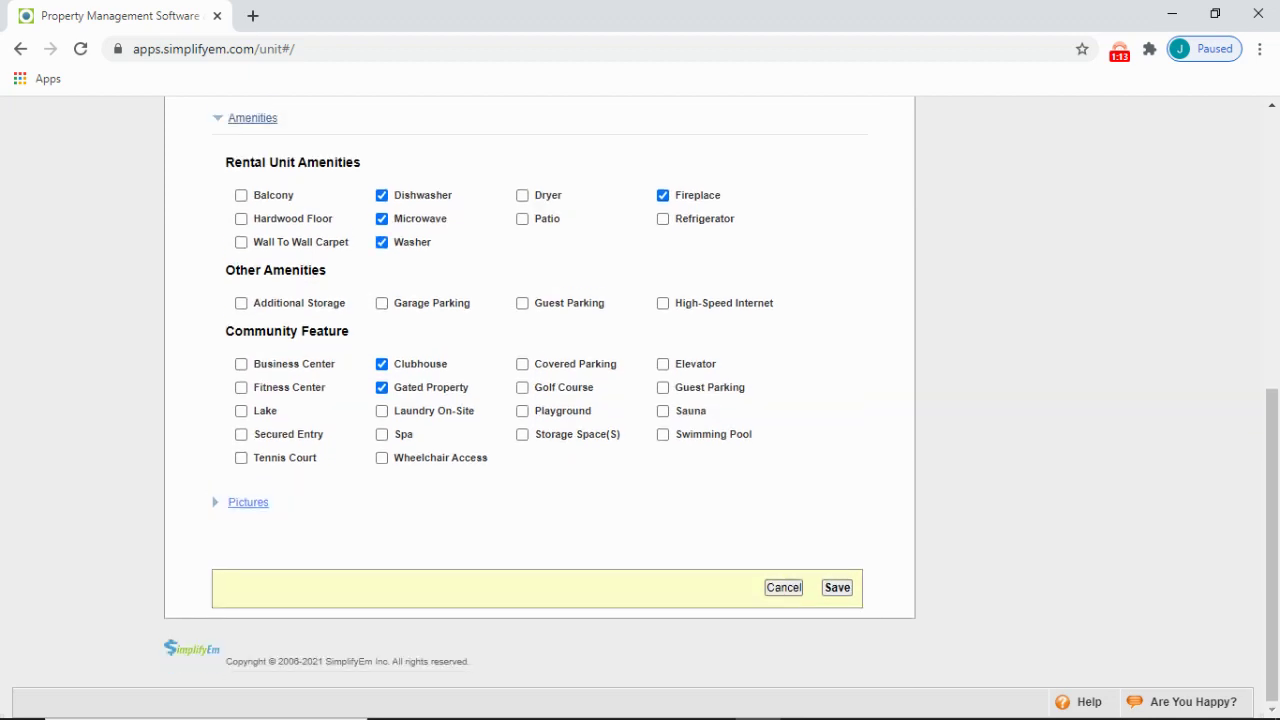
left_click(248, 501)
left_click(310, 560)
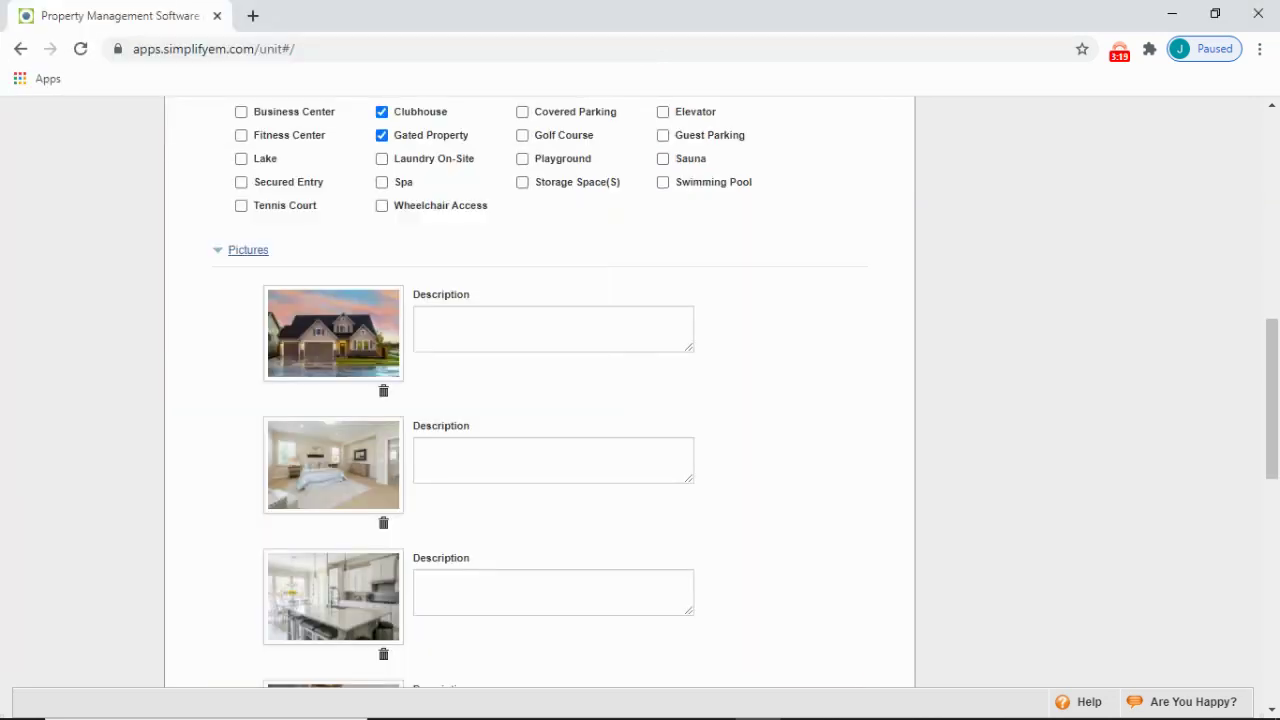
key("Tab")
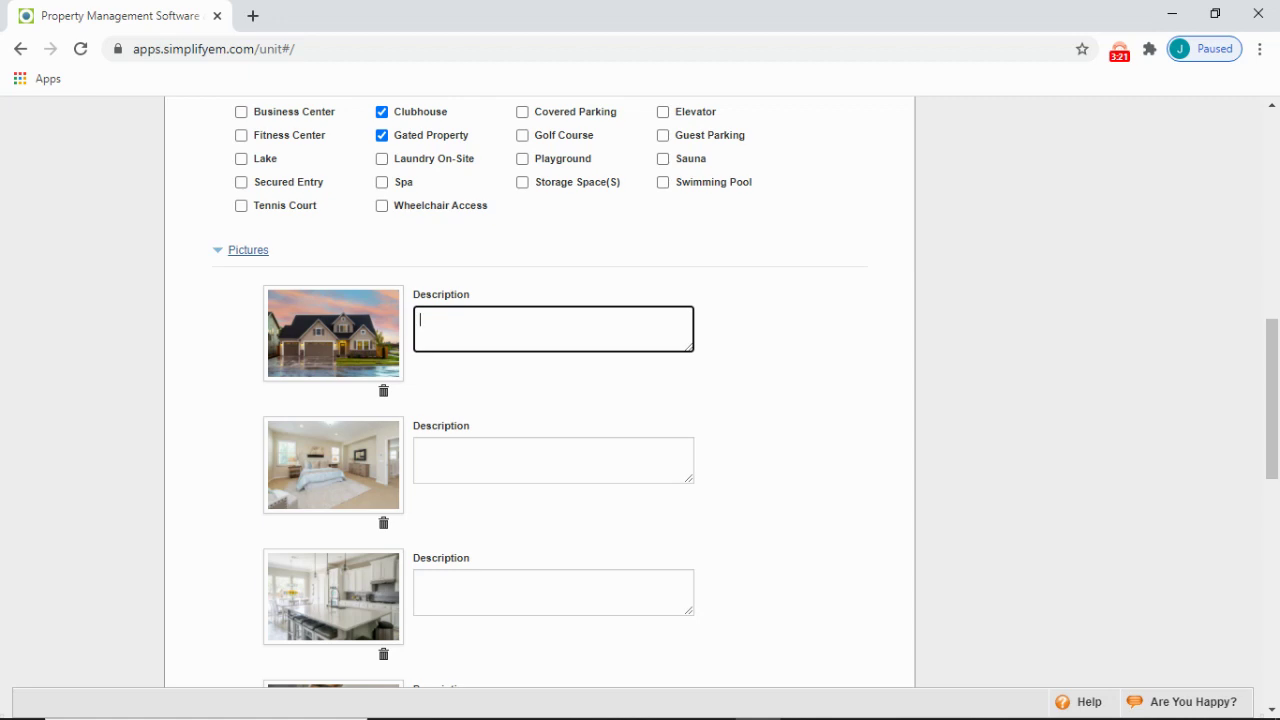
type("Outside")
key("Tab")
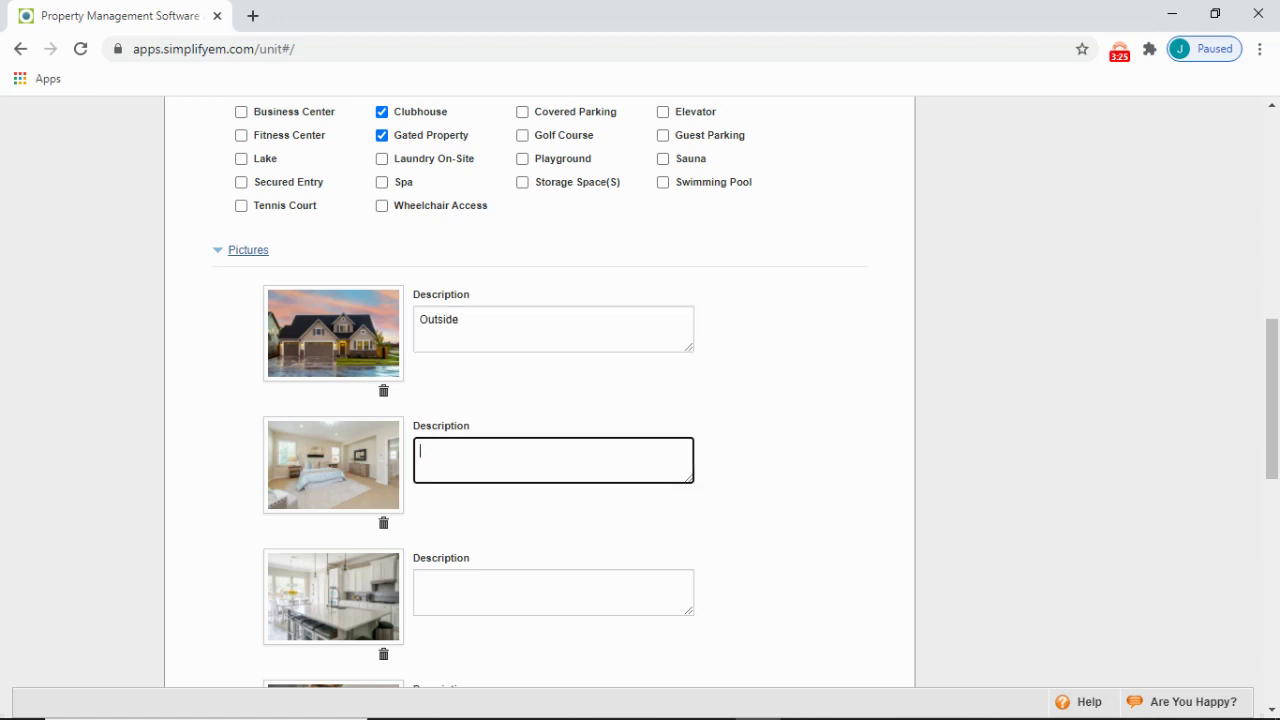
type("Master Bedr")
type("oom")
Caption the next three photos 'Kitchen', 'Living room' and 'Bathroom'.
scroll(563, 357, "down", 3)
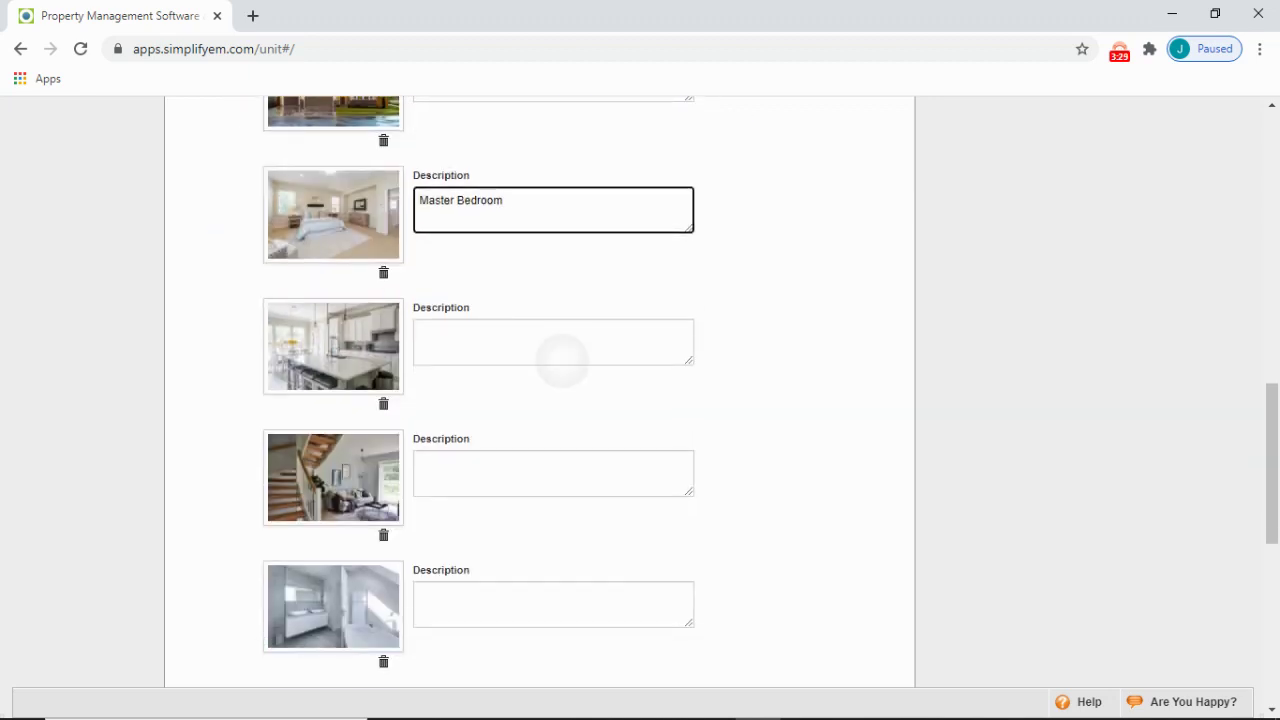
left_click(563, 345)
type("Kitch")
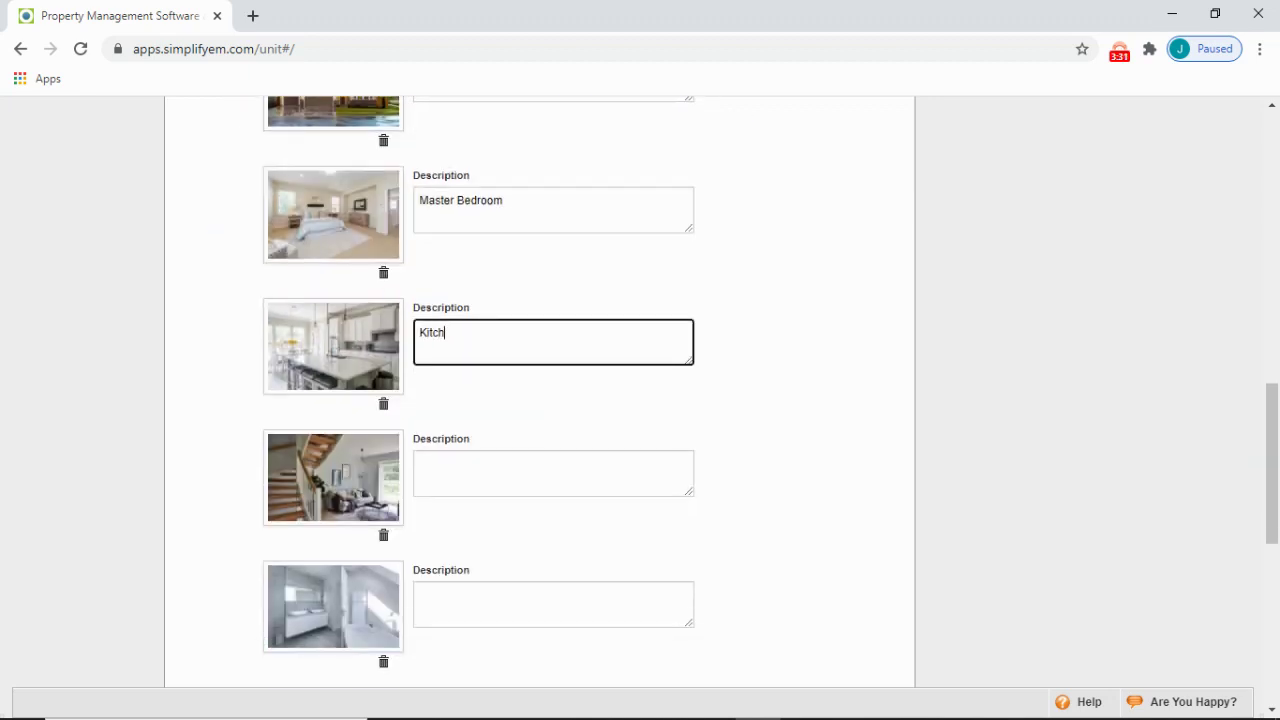
type("en")
key("Tab")
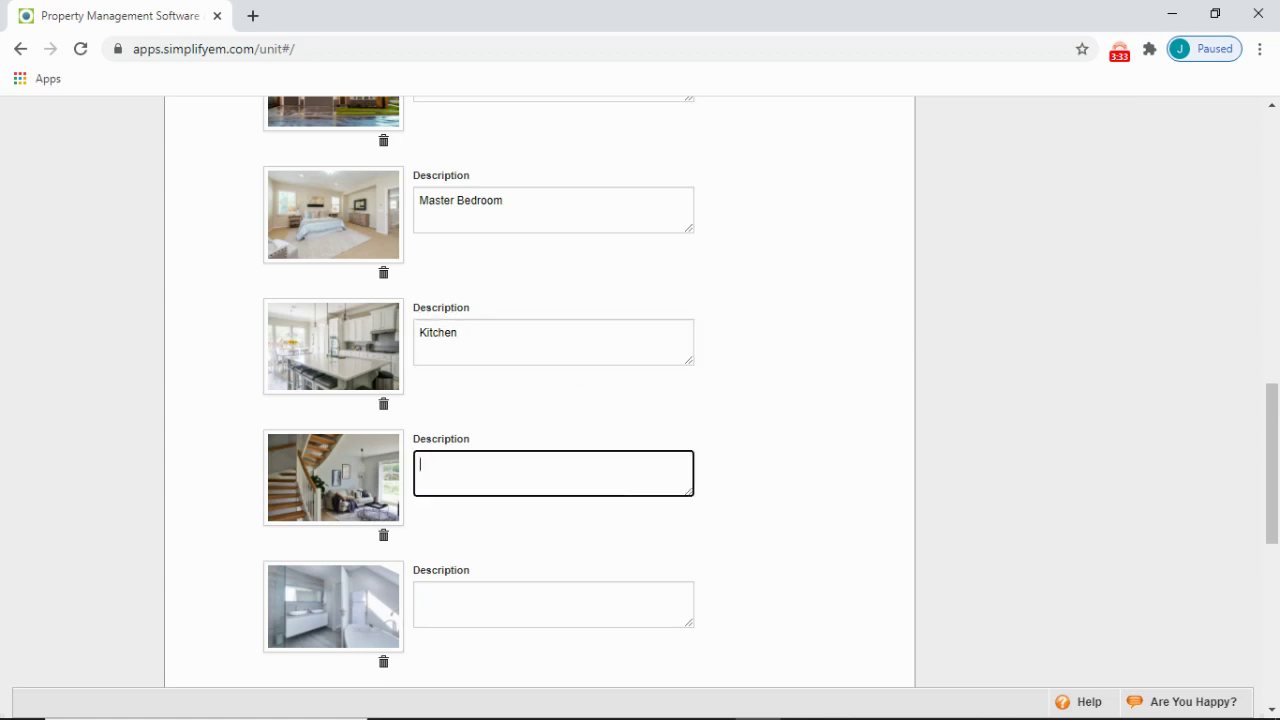
type("B")
key("BackSpace")
type("Living")
type(" room")
key("Tab")
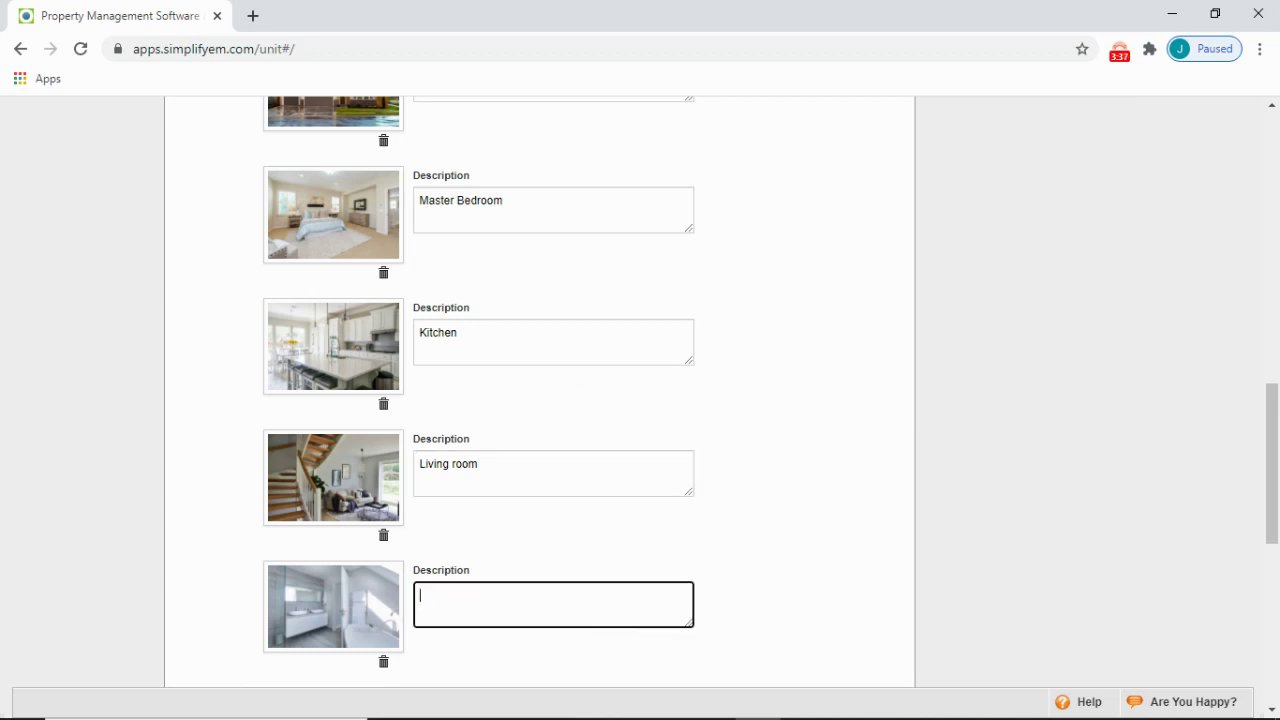
type("Bathroom")
scroll(640, 390, "down", 3)
scroll(640, 390, "down", 3)
scroll(640, 390, "down", 2)
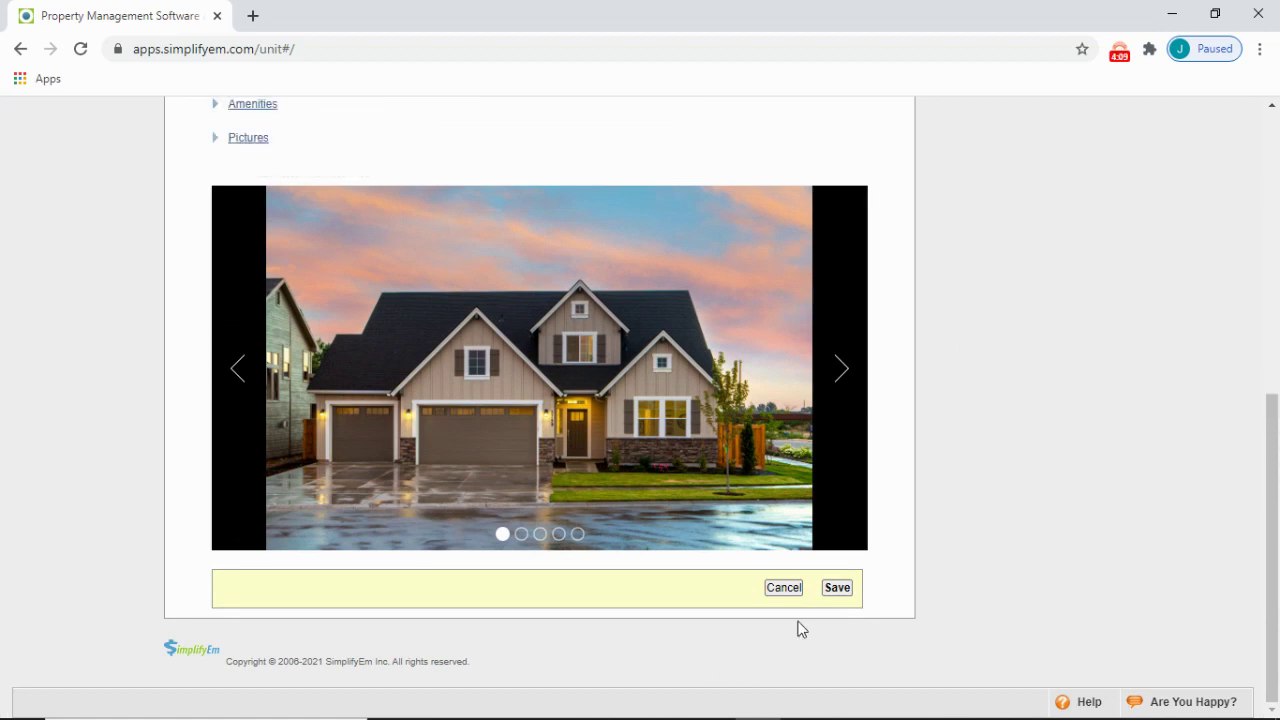
Save Unit 1's details and bring up its listing actions in the Rental Advertising Center.
left_click(840, 590)
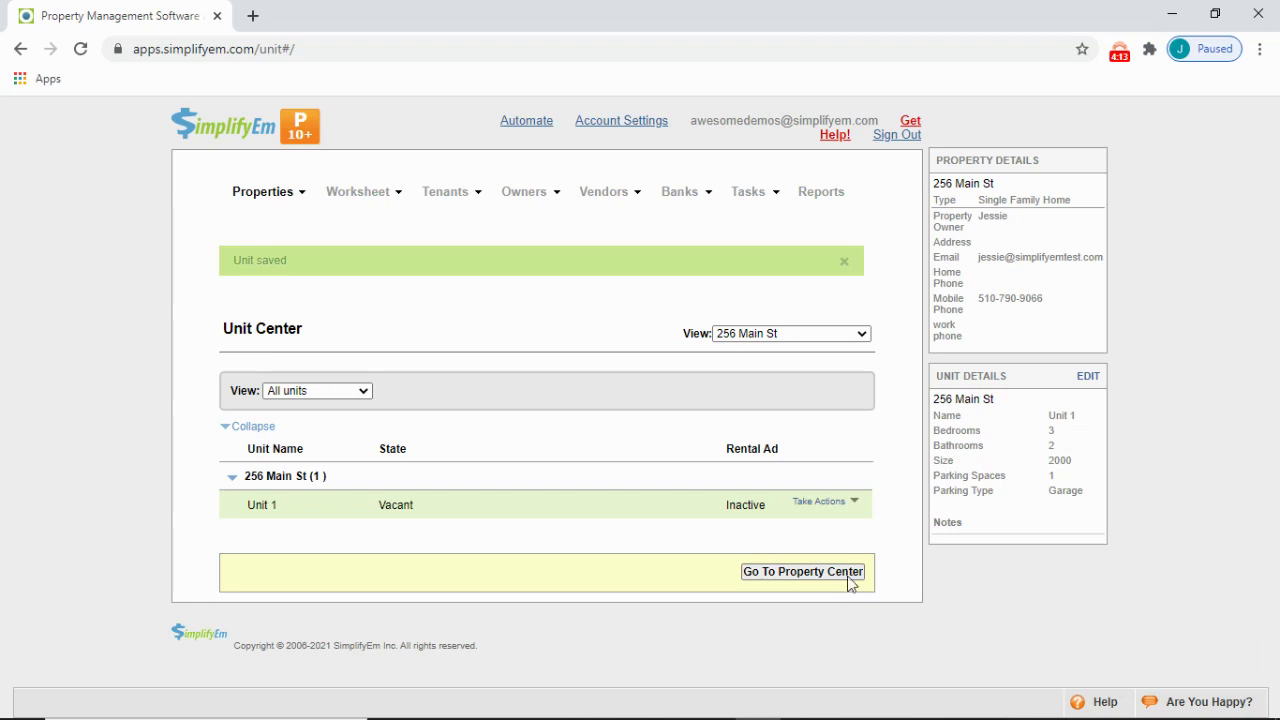
left_click(827, 500)
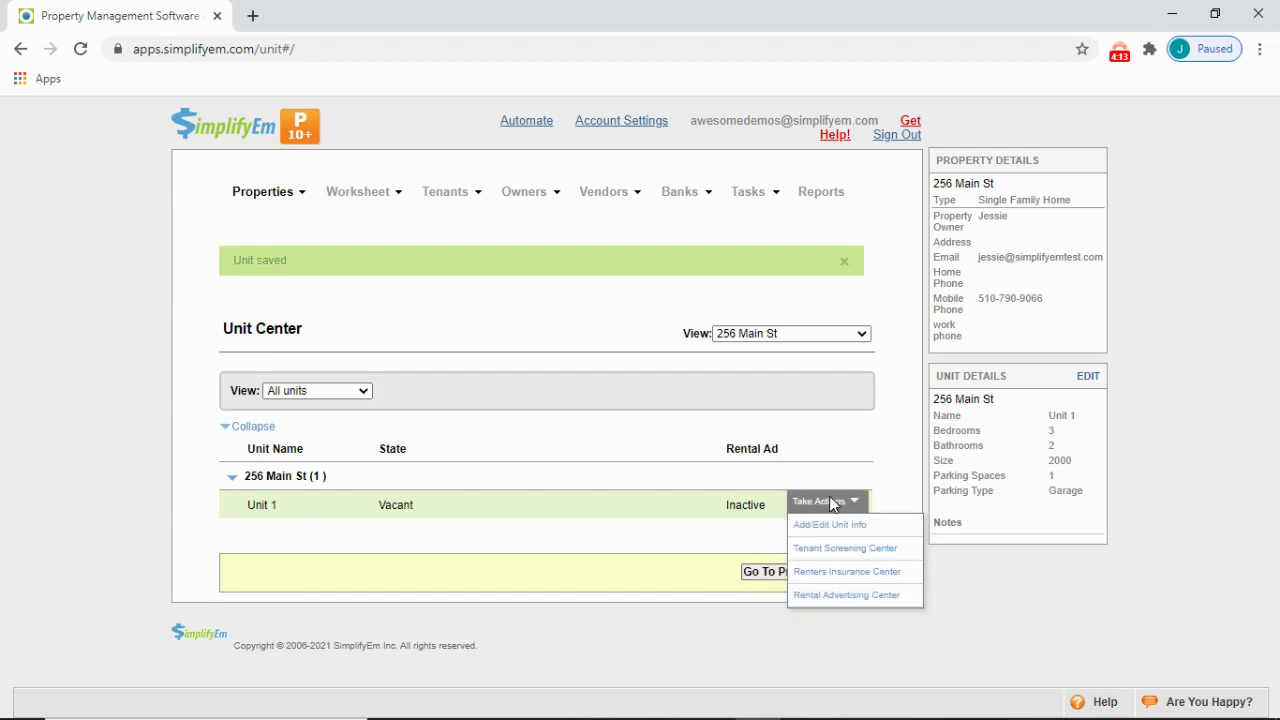
left_click(888, 595)
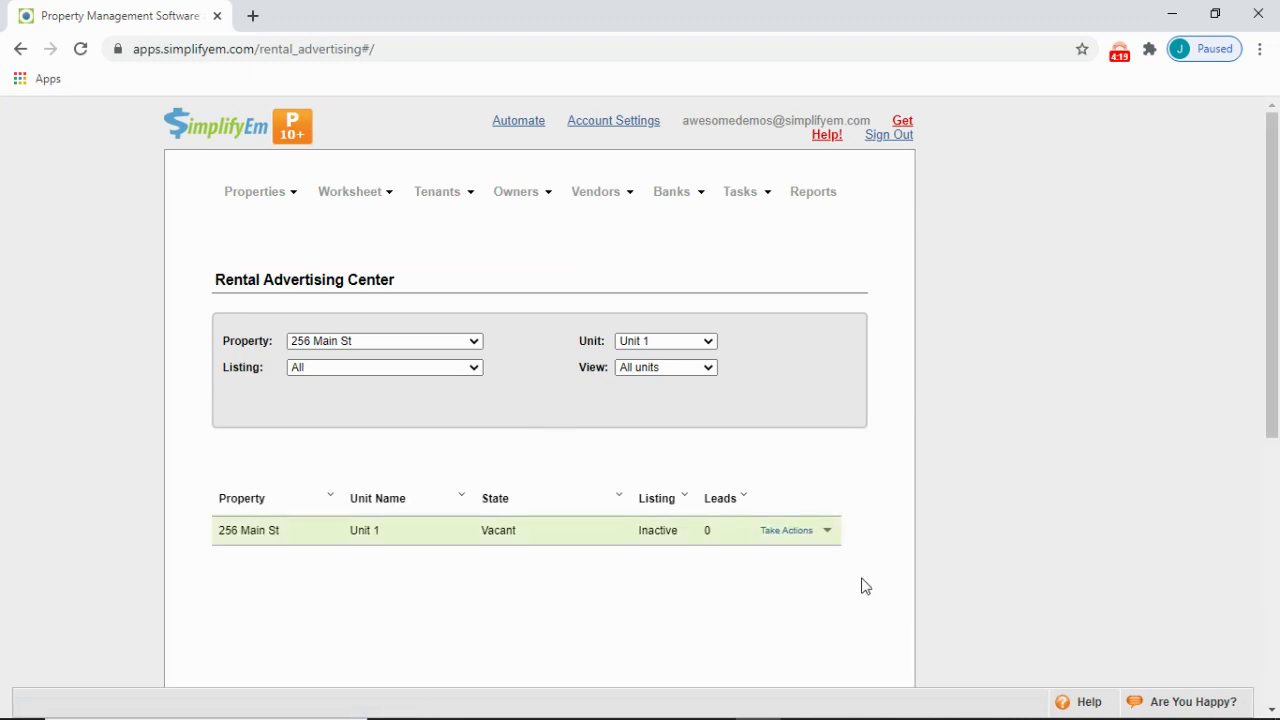
left_click(817, 535)
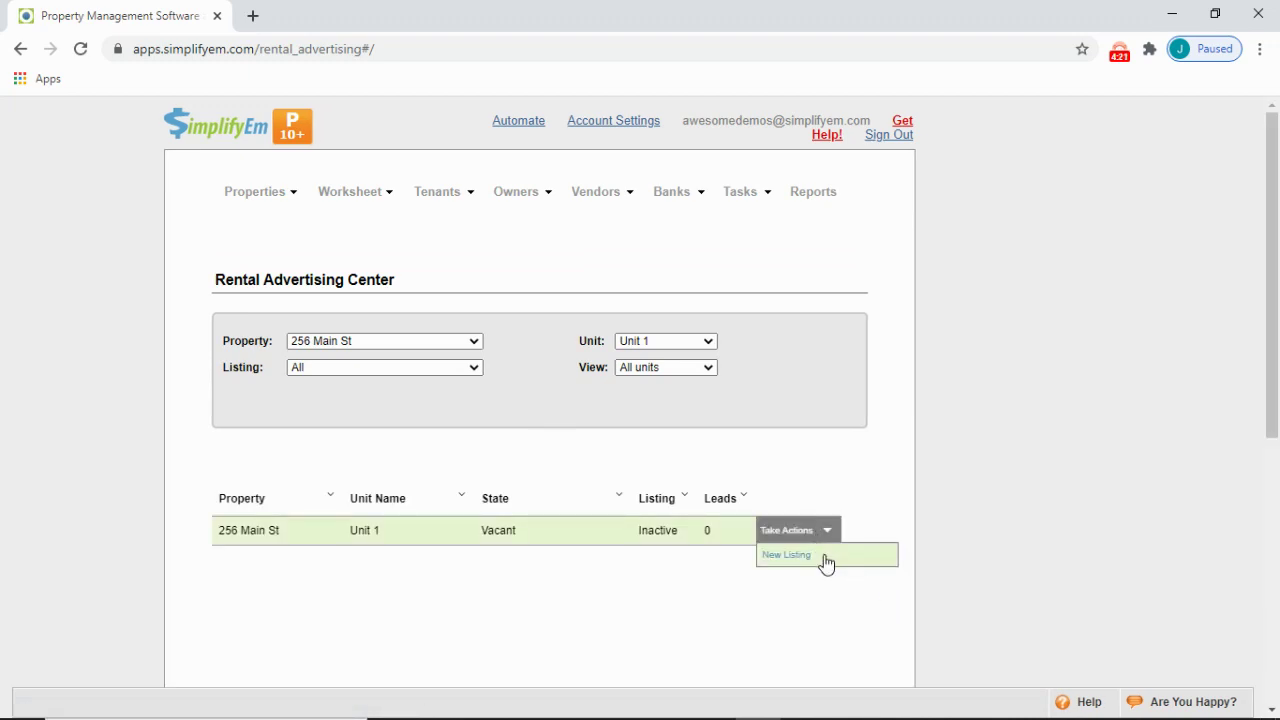
Create a new listing published only to the dedicated web page, titled 'Newly Renovated'.
left_click(825, 563)
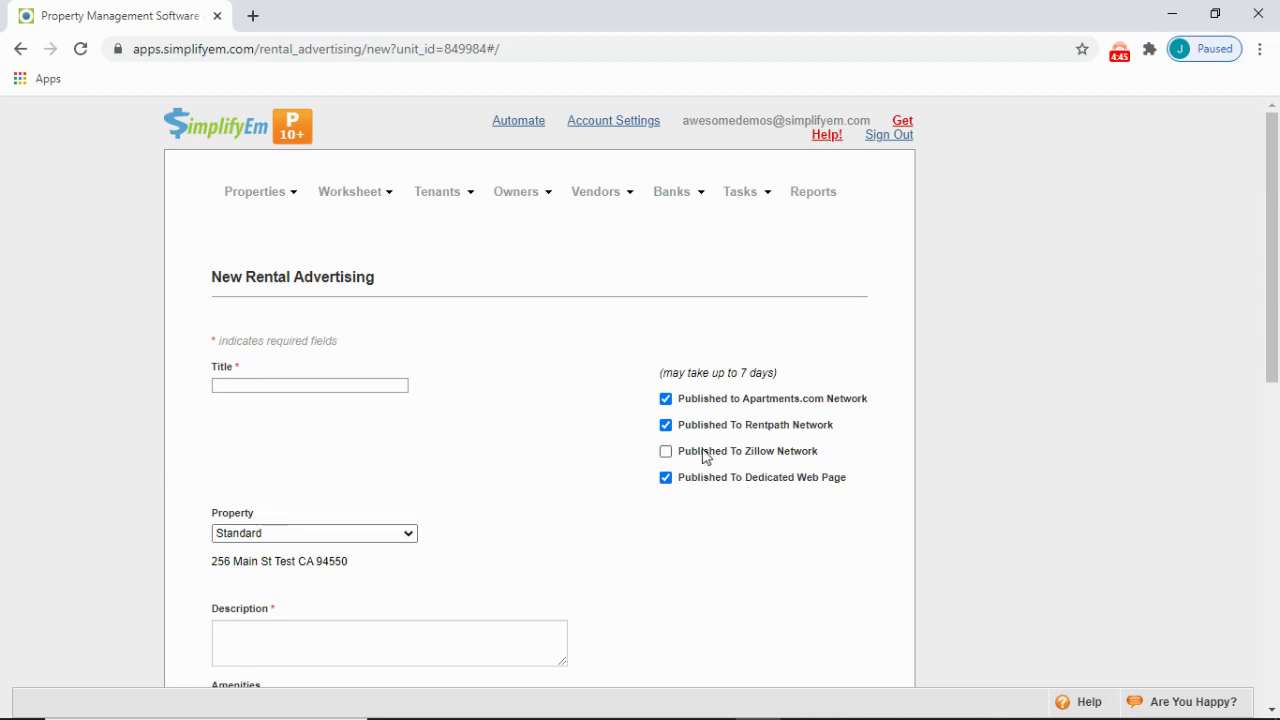
left_click(667, 425)
left_click(666, 399)
left_click(307, 383)
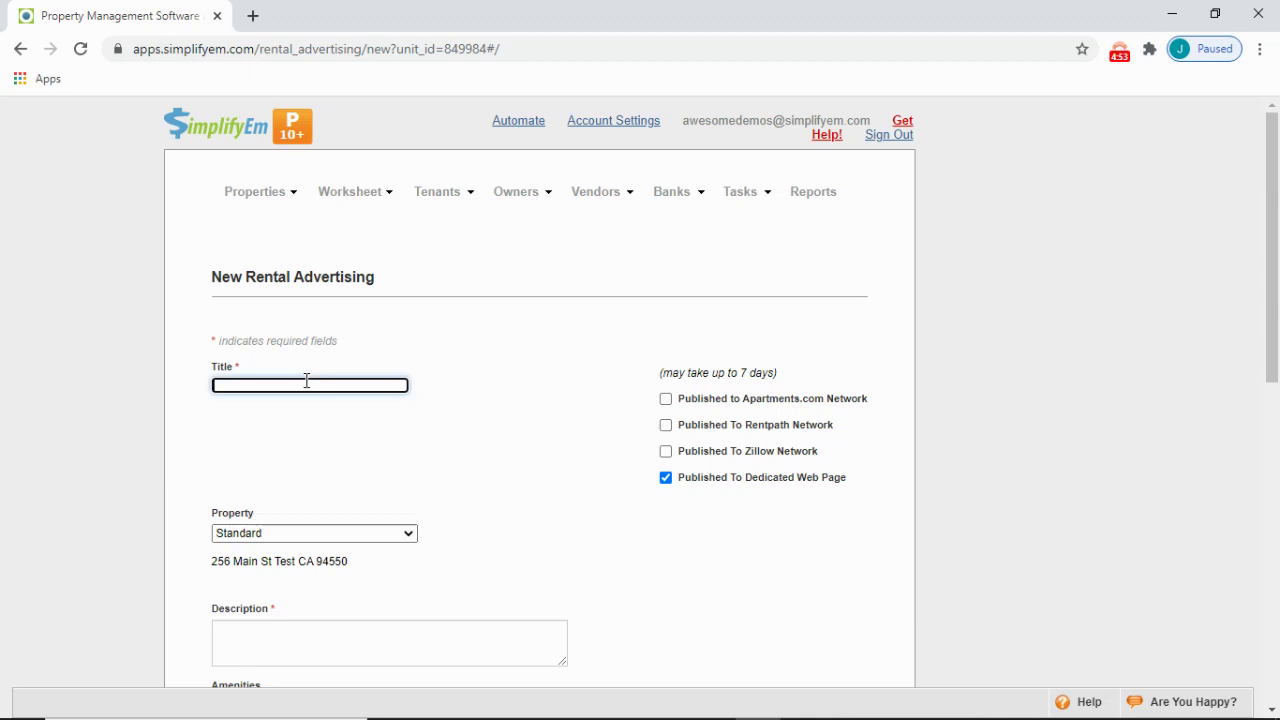
type("N")
type("ewly Renovated")
Enter the description 'New hardwood floors and kitchen amenities'.
scroll(422, 269, "down", 4)
left_click(422, 269)
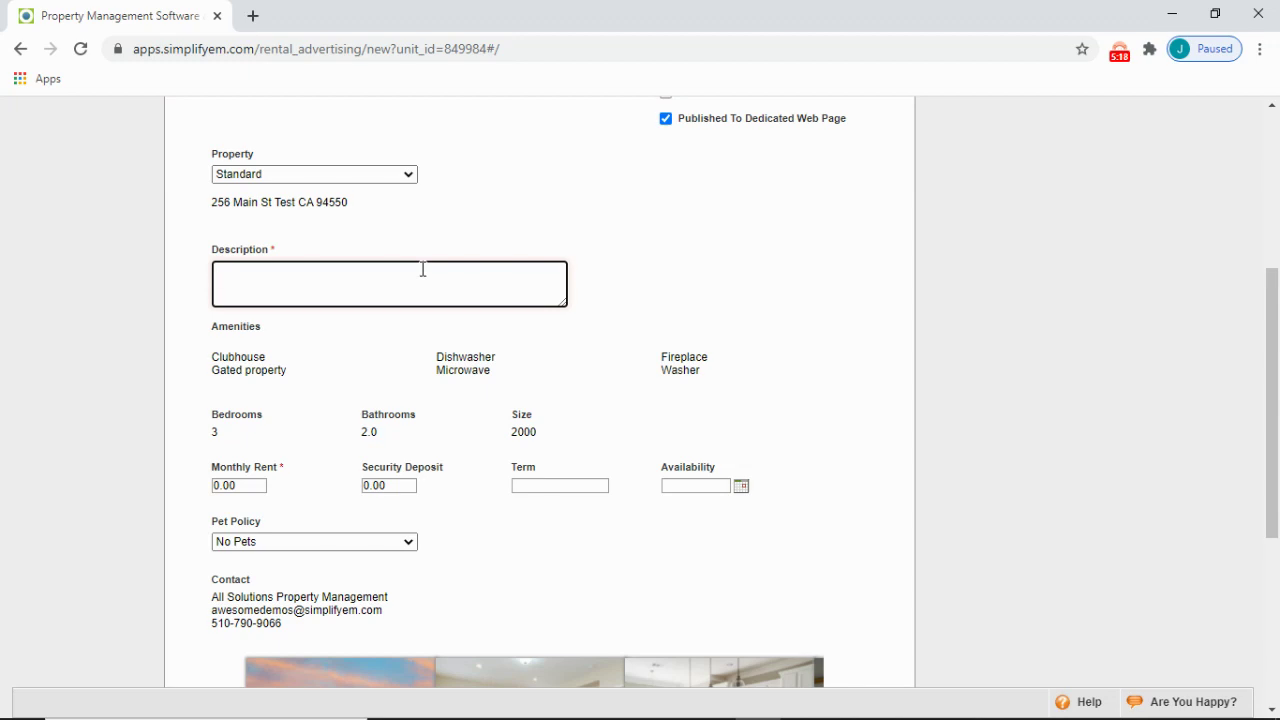
type("New ")
type("hardwood floor")
type("s and kit")
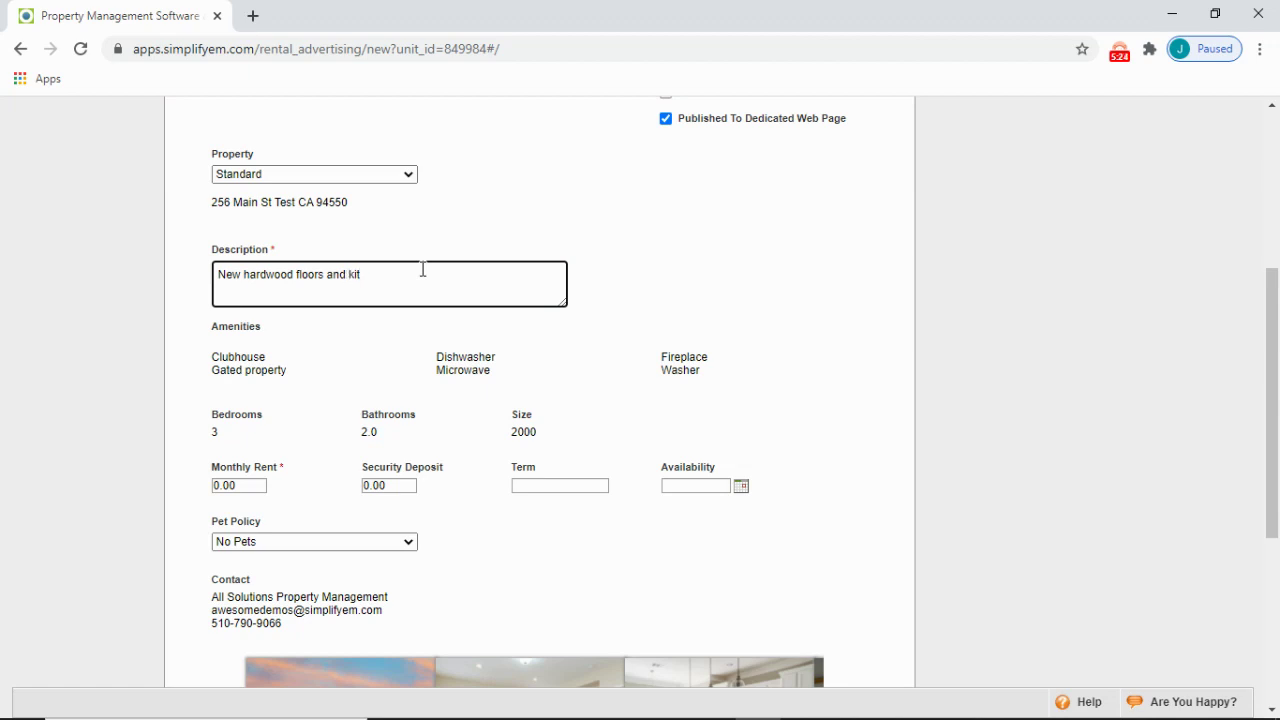
type("chen ma")
key("BackSpace")
key("BackSpace")
type("ameni")
type("ties")
Set 1000.00 rent and deposit, fixed term, availability 04/10/2021, and pets allowed.
left_click(233, 485)
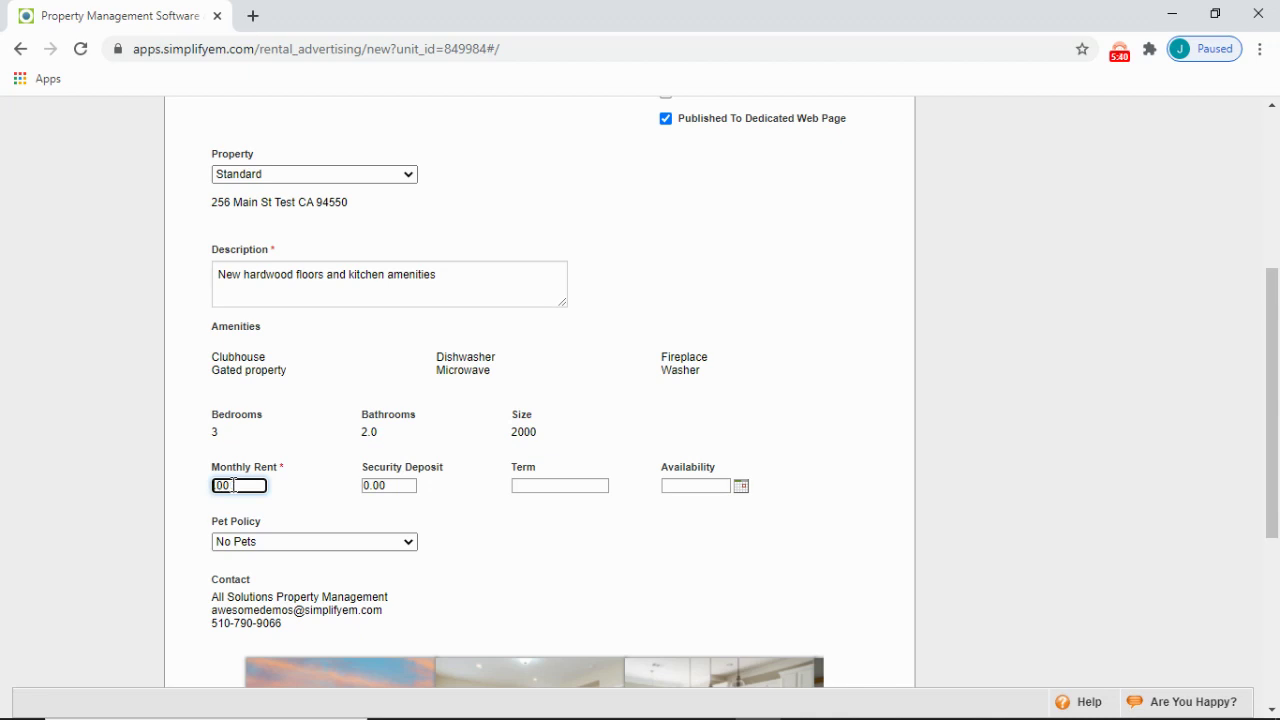
type("1000.00")
left_click(365, 486)
type("1")
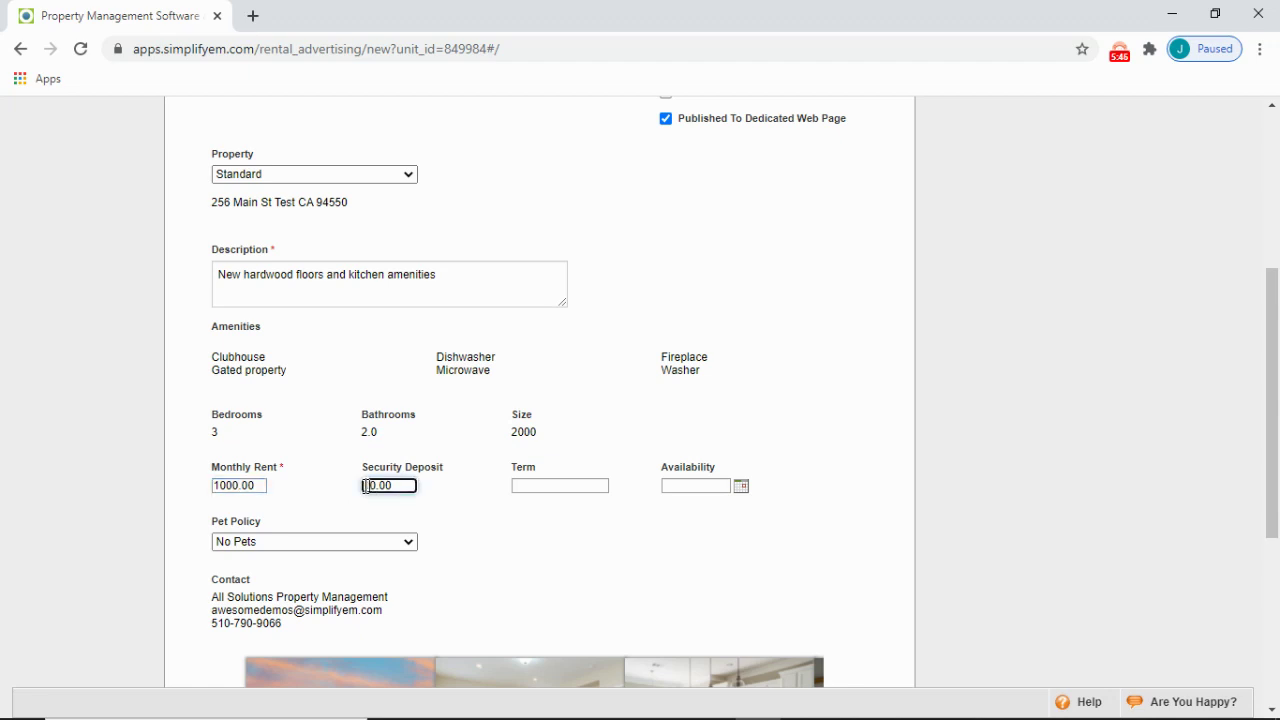
type("00")
key("Tab")
key("Tab")
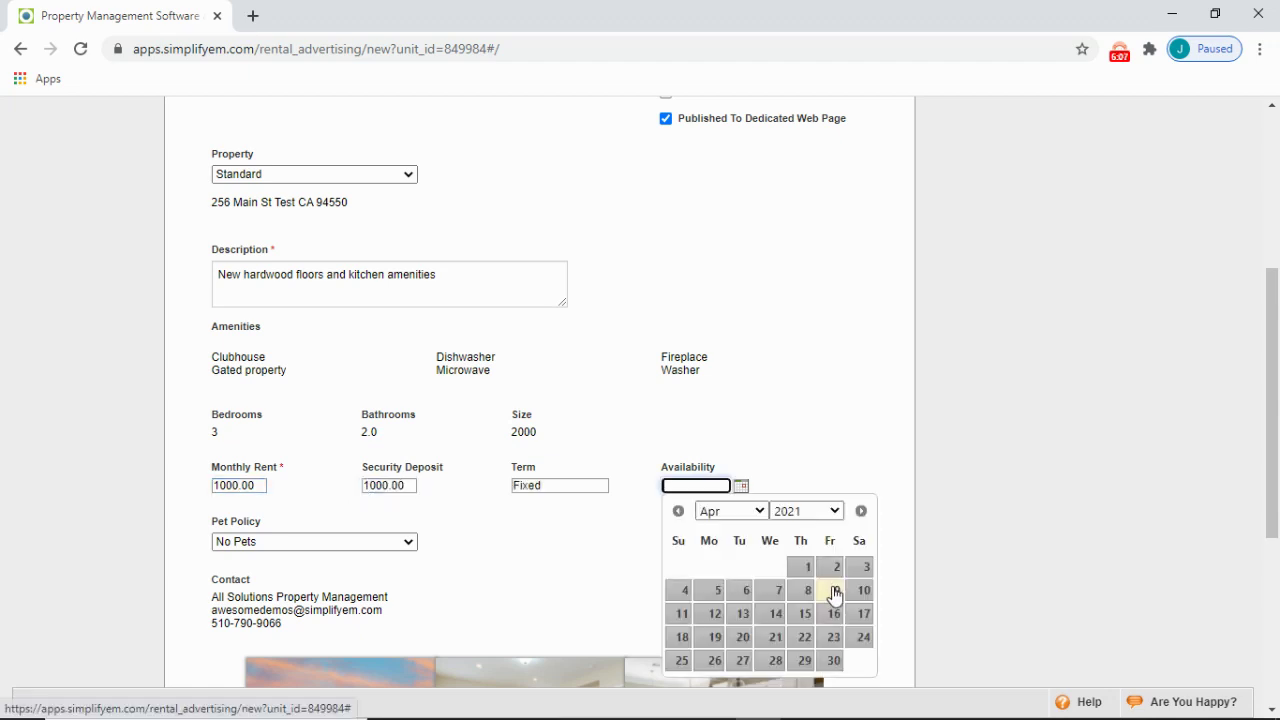
left_click(859, 601)
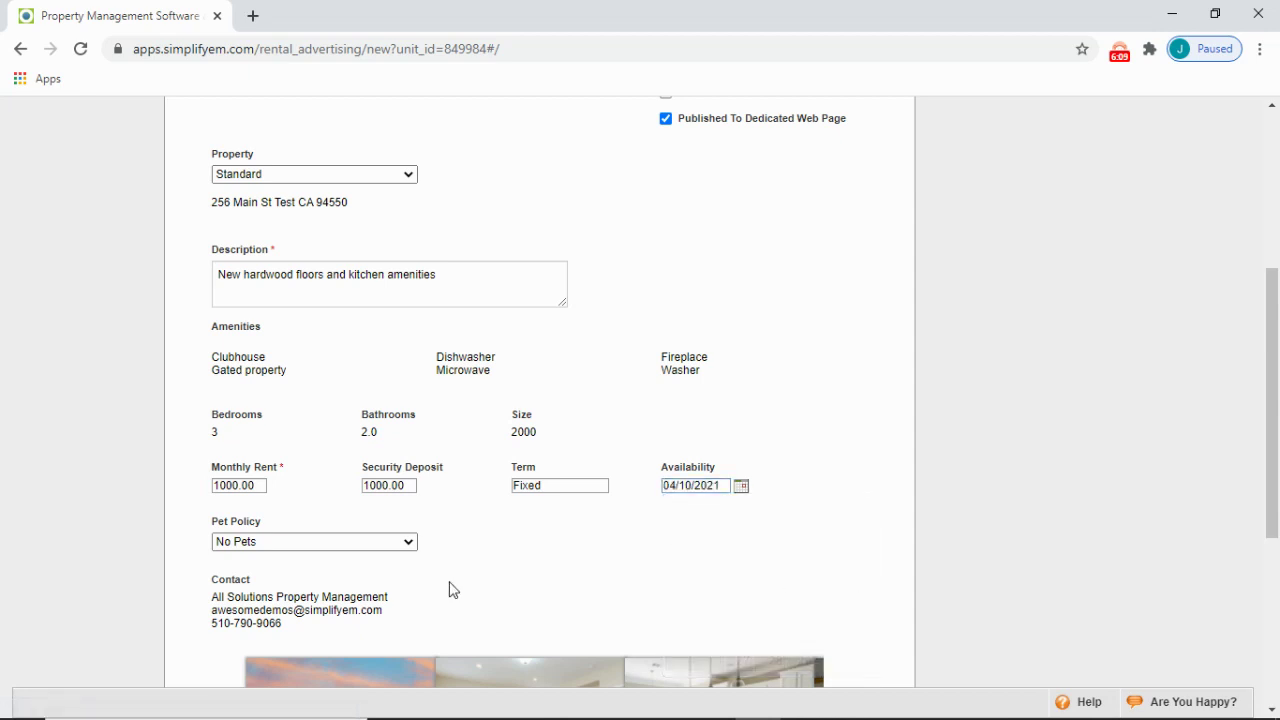
left_click(406, 542)
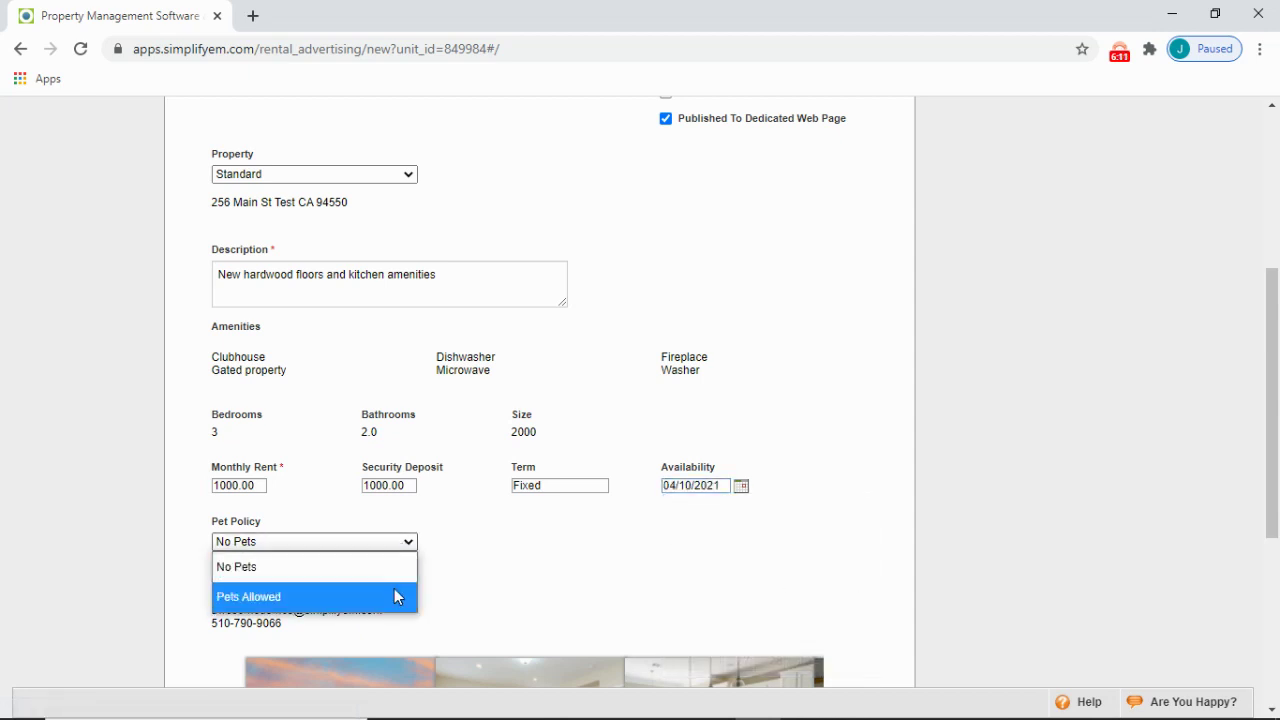
left_click(396, 598)
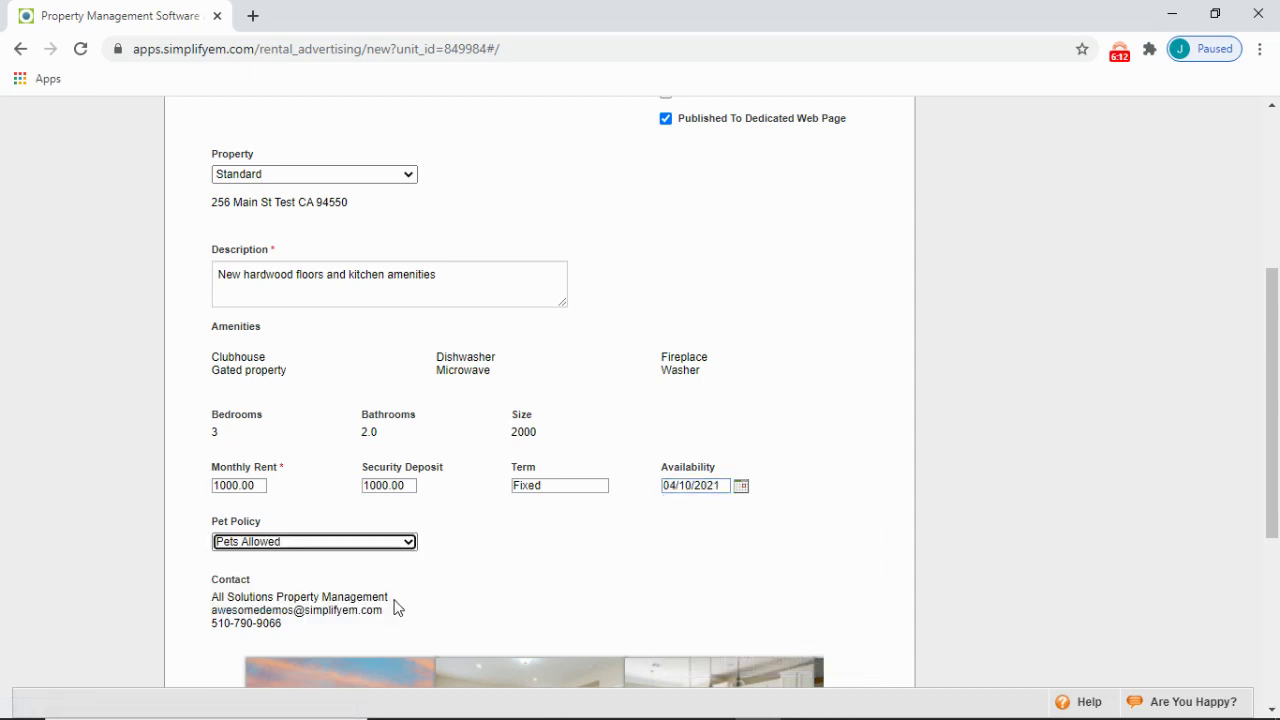
left_click(576, 575)
Replace the agent name with 'Test' '123' and save the listing.
scroll(576, 575, "down", 5)
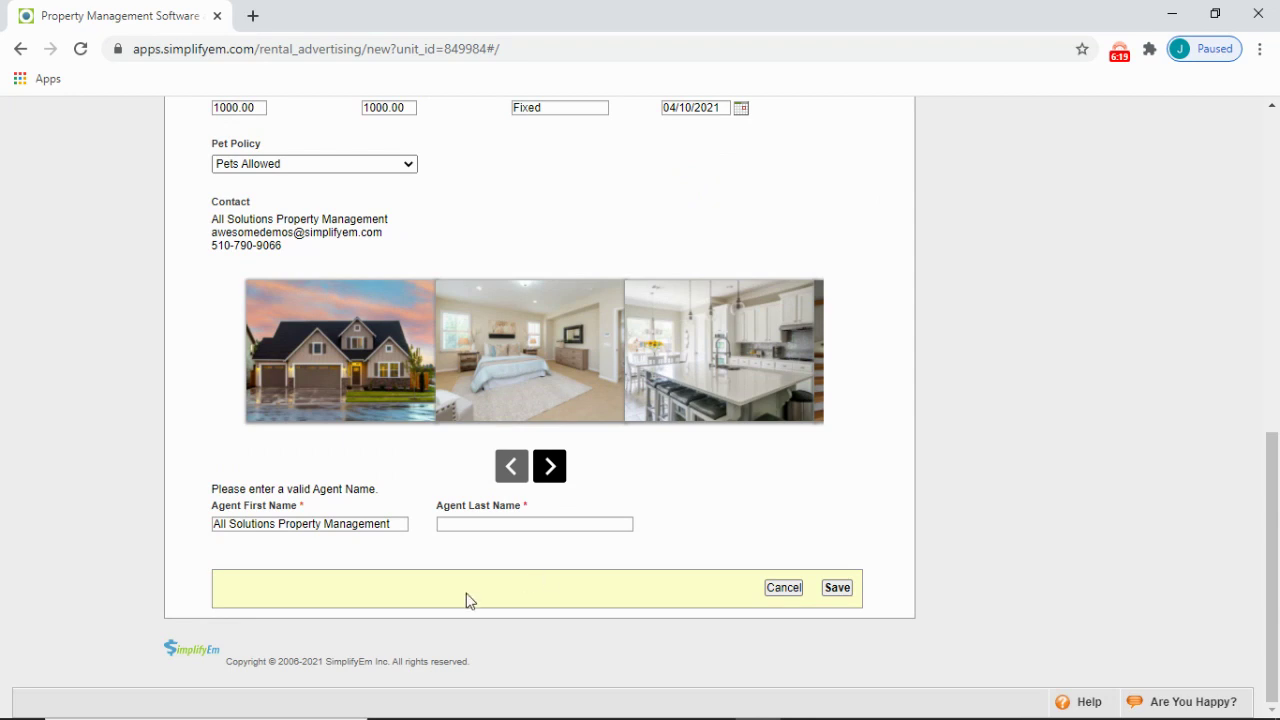
left_click(552, 472)
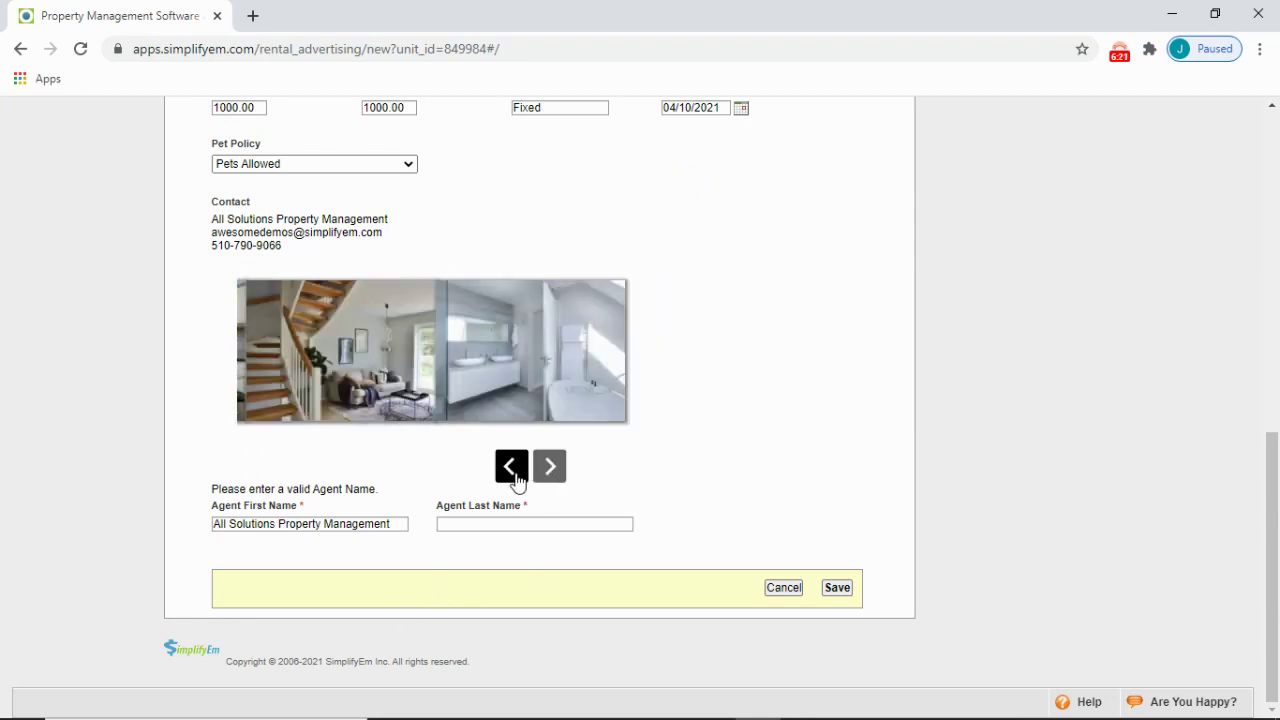
left_click(511, 472)
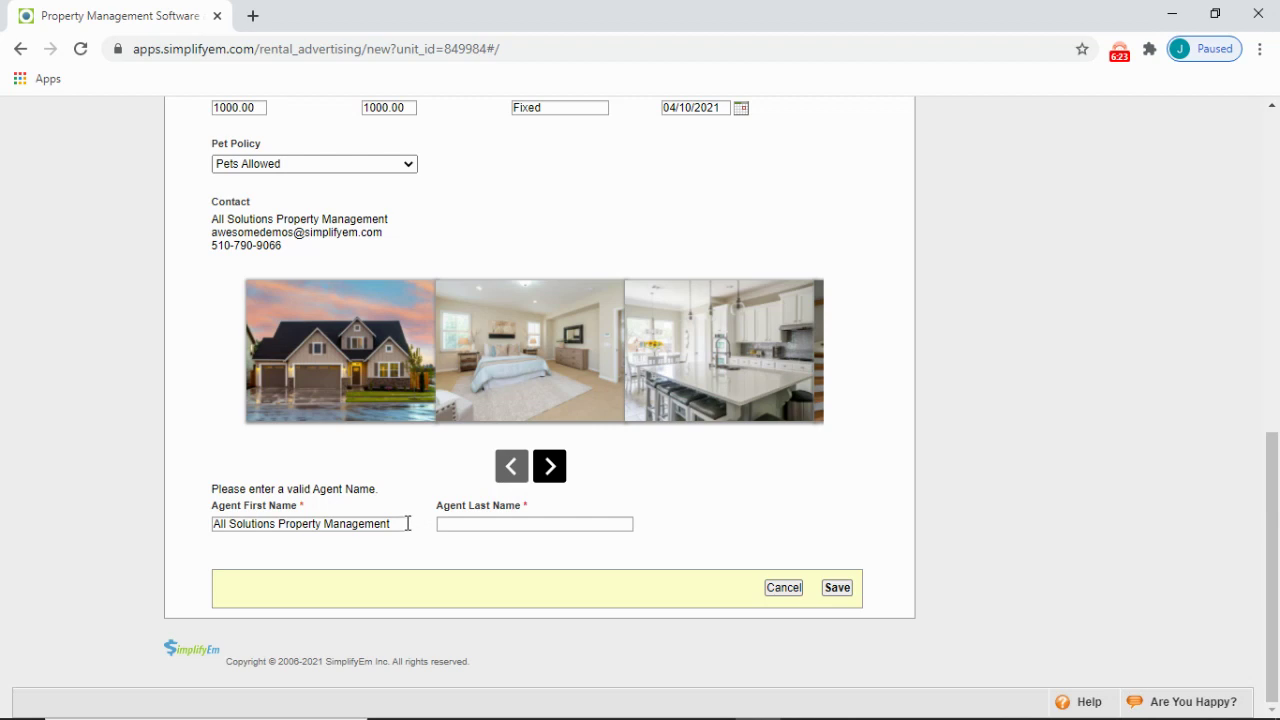
triple_click(408, 523)
key("BackSpace")
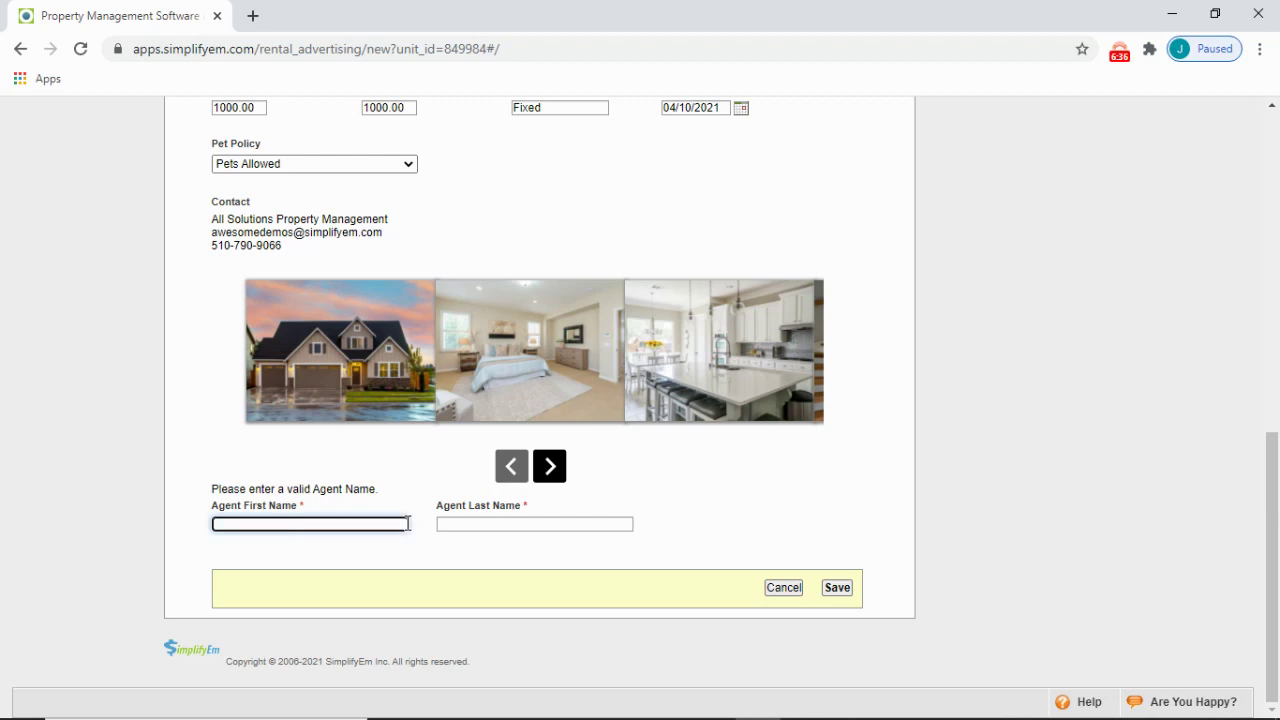
type("Test")
key("Tab")
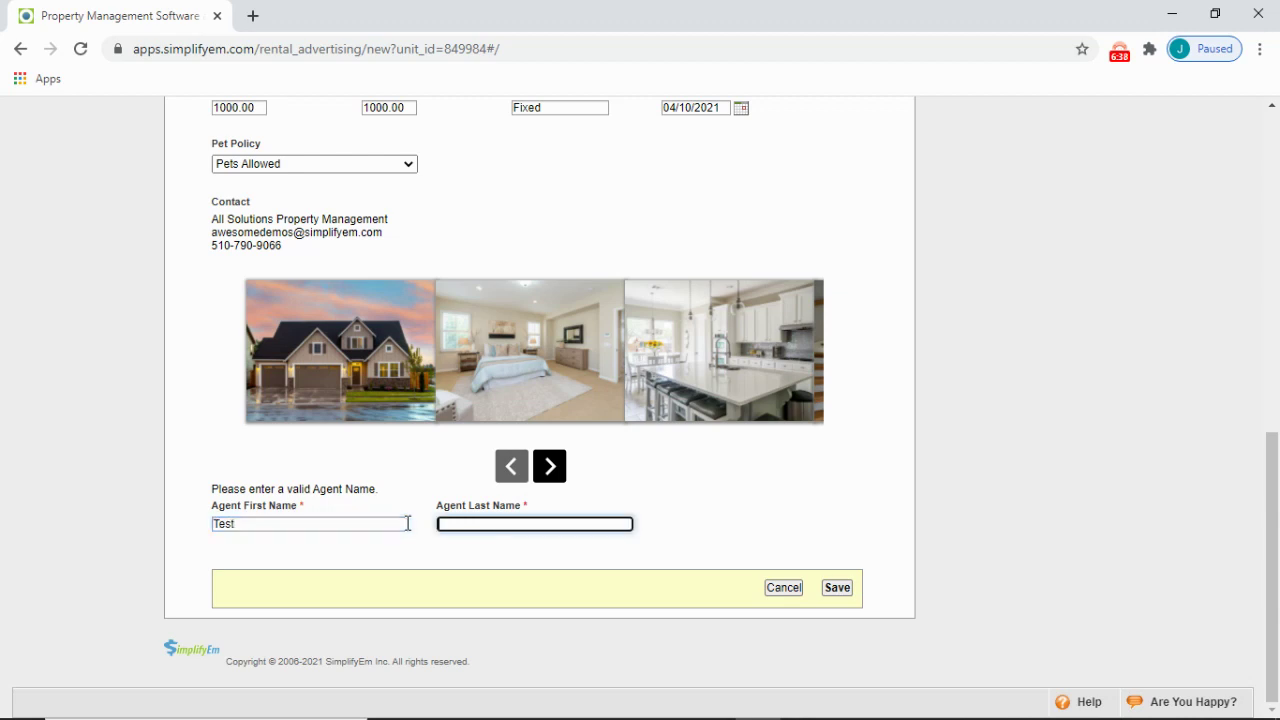
type("123")
left_click(842, 590)
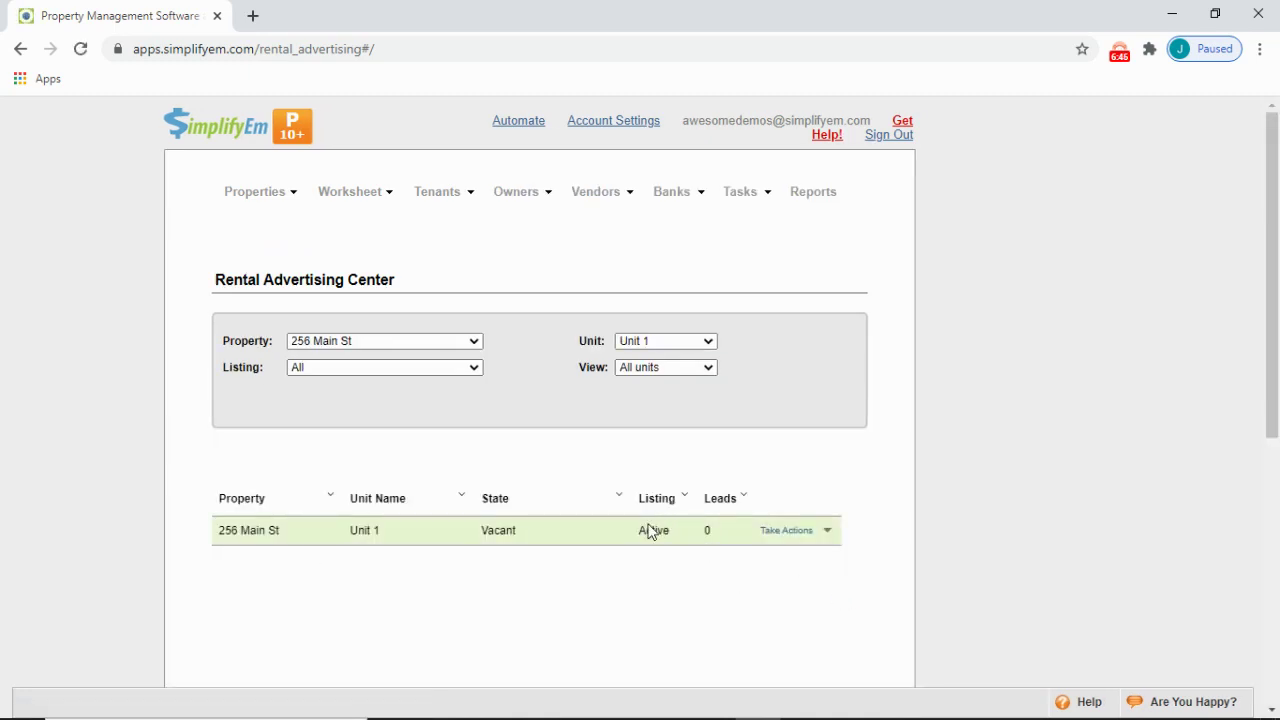
Open the Take Actions menu on Unit 1's active listing row.
left_click(800, 531)
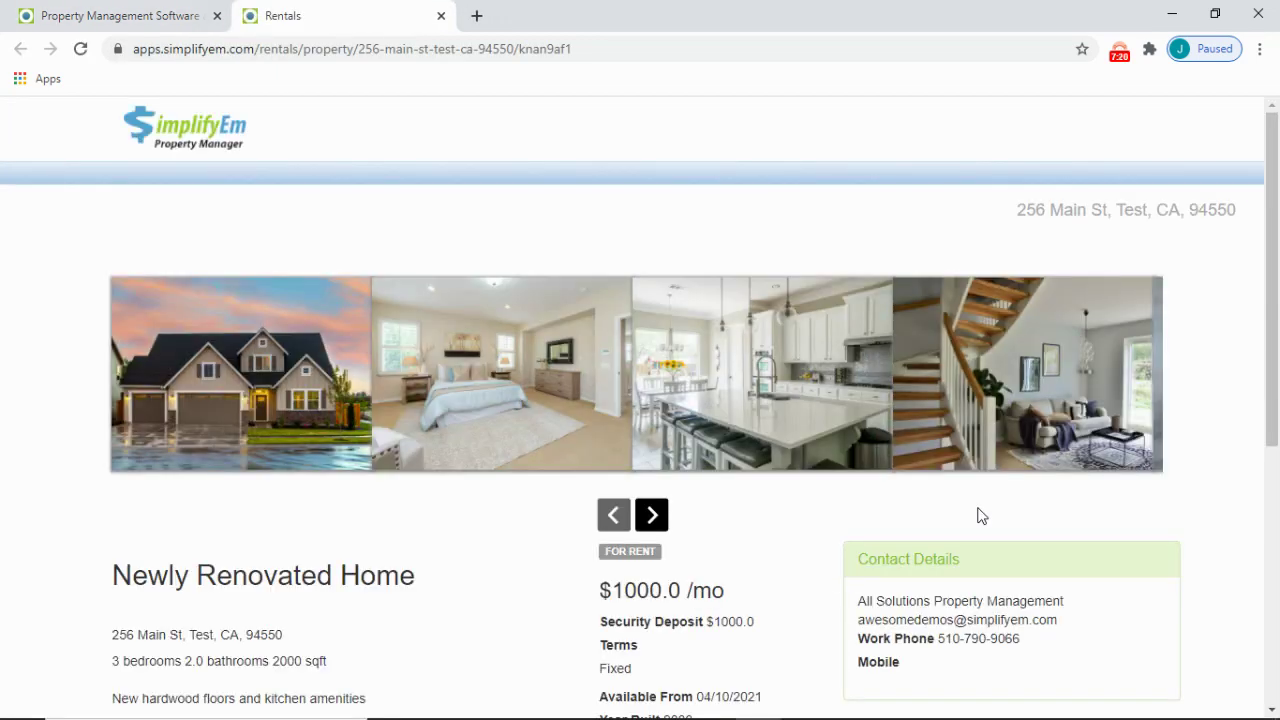
Browse the listing's photo gallery and scroll down the public listing page.
left_click(661, 521)
scroll(663, 527, "down", 2)
scroll(640, 420, "down", 1)
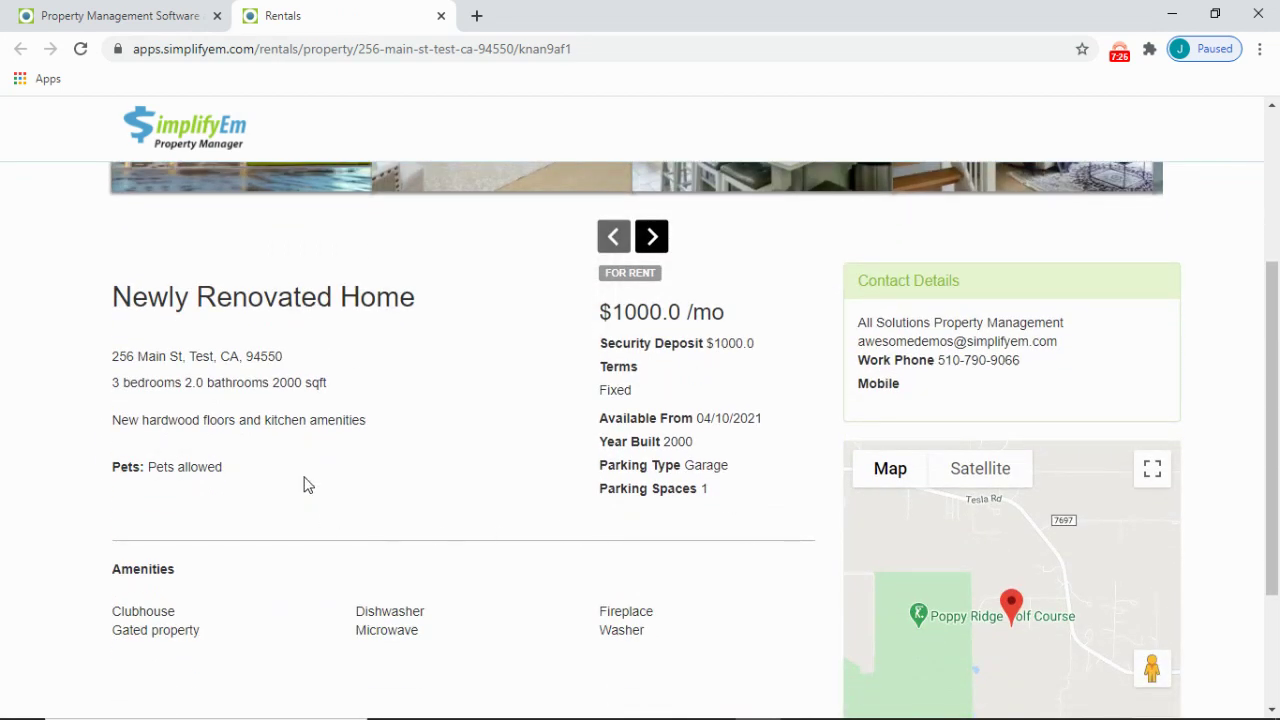